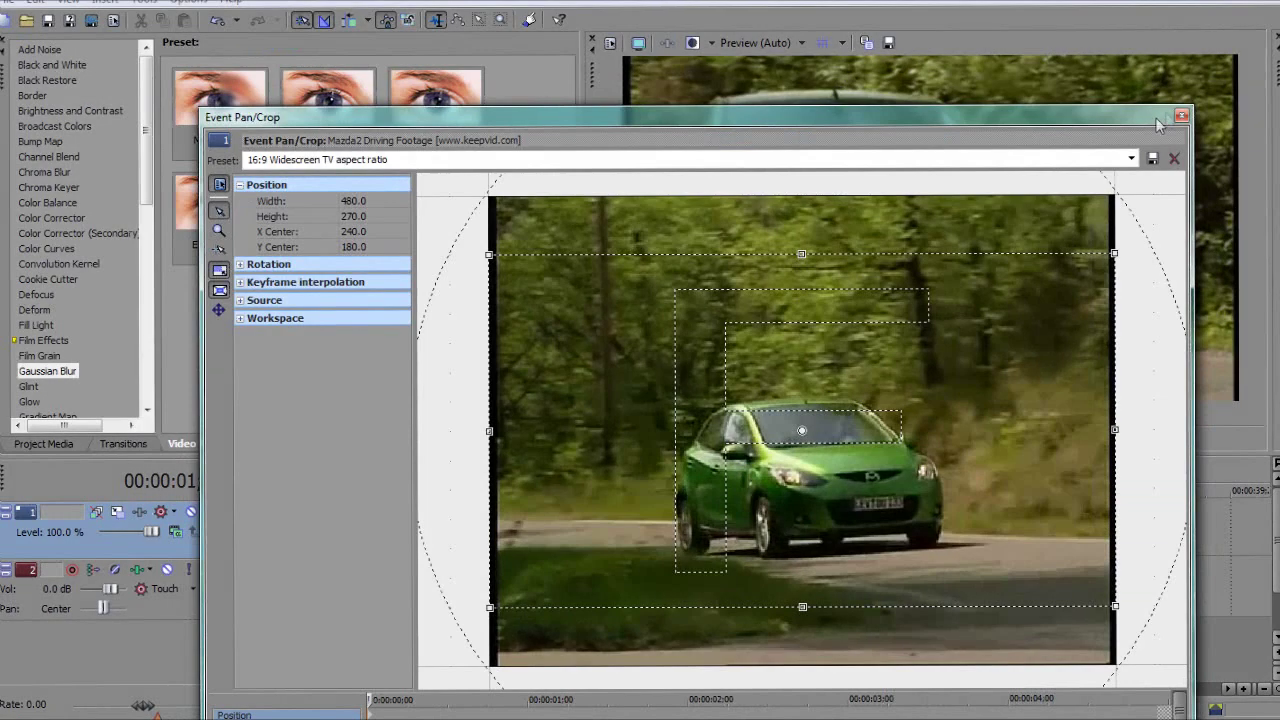
Close the Event Pan/Crop window and delete the audio track.
click(1182, 118)
right_click(454, 599)
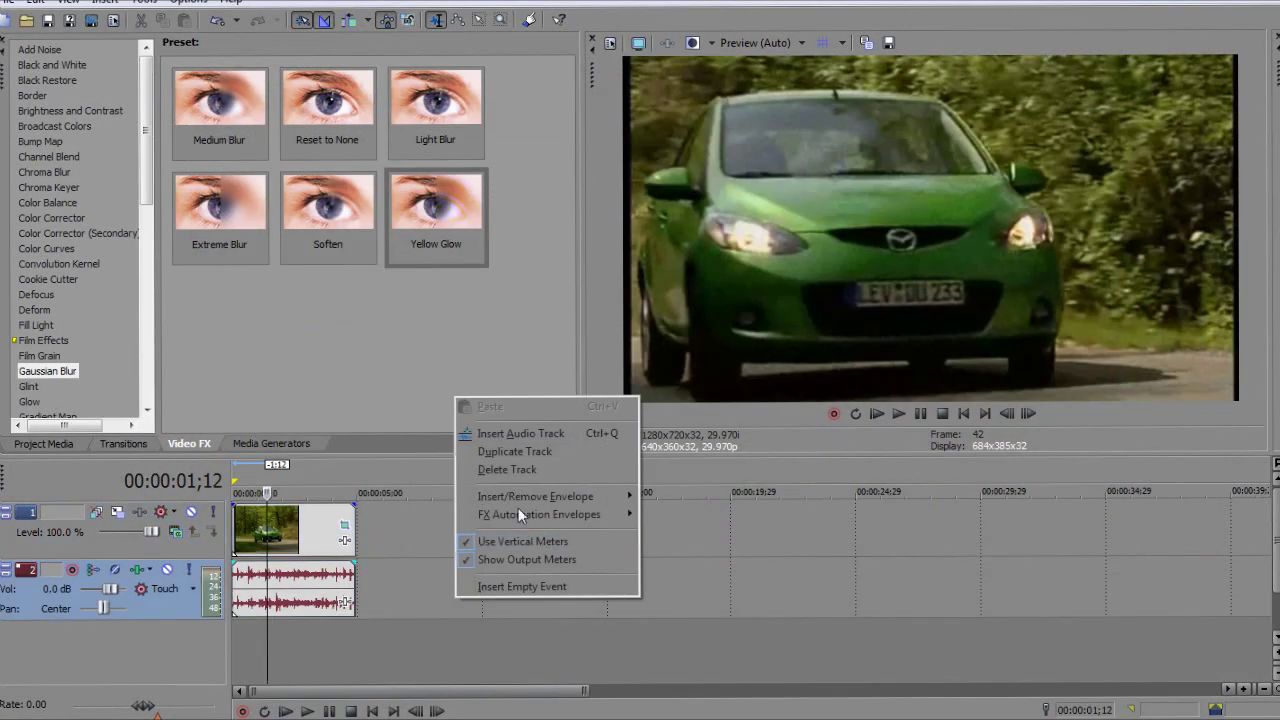
click(505, 470)
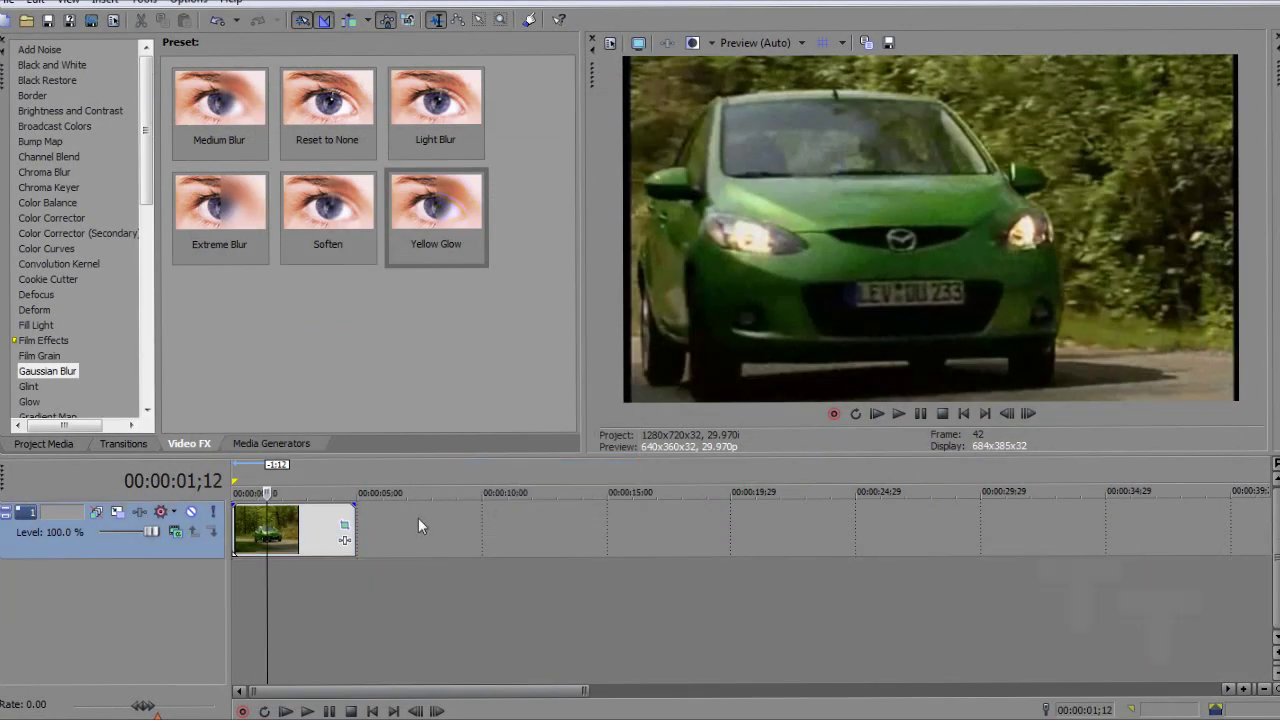
Duplicate the video track that holds the car clip.
click(418, 518)
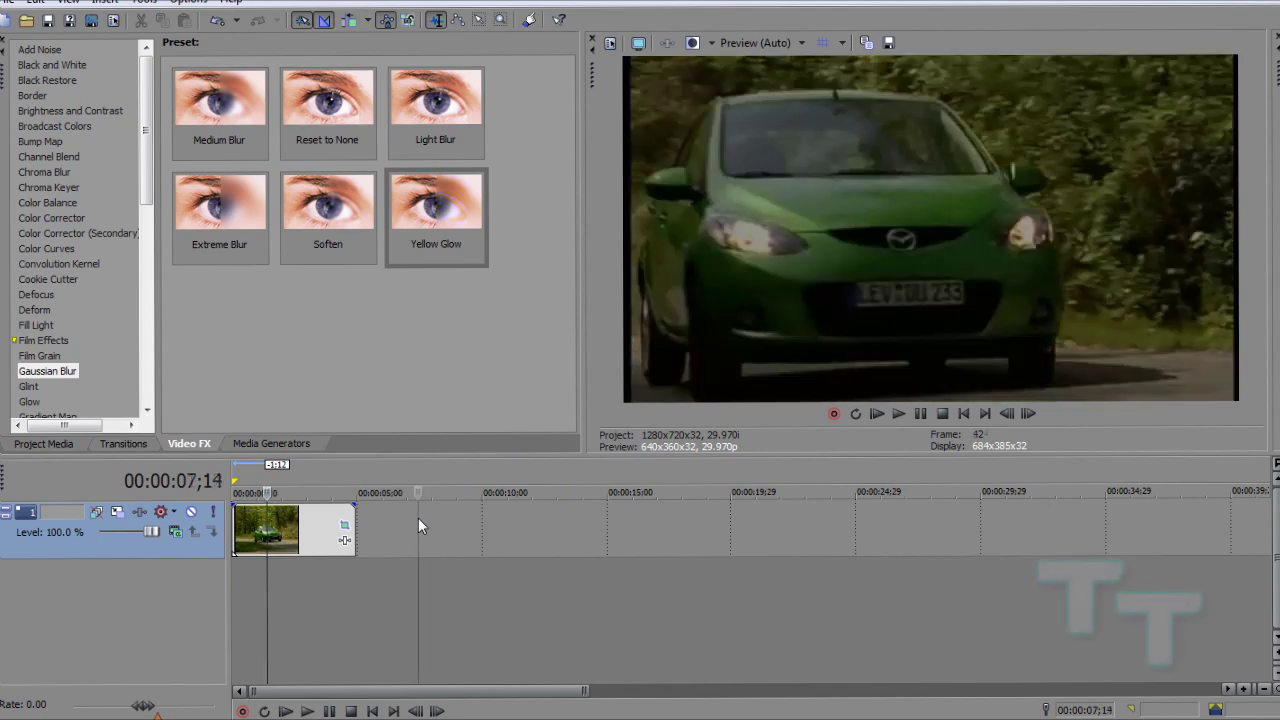
click(234, 513)
click(252, 516)
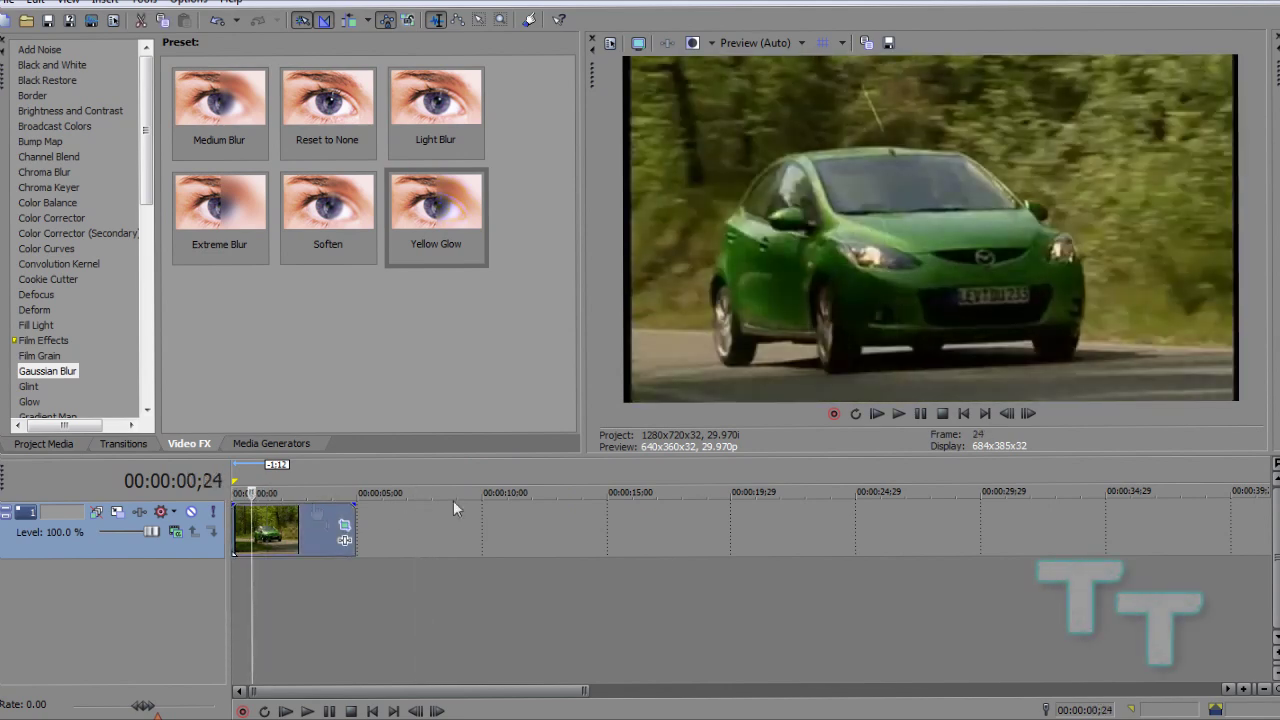
right_click(399, 517)
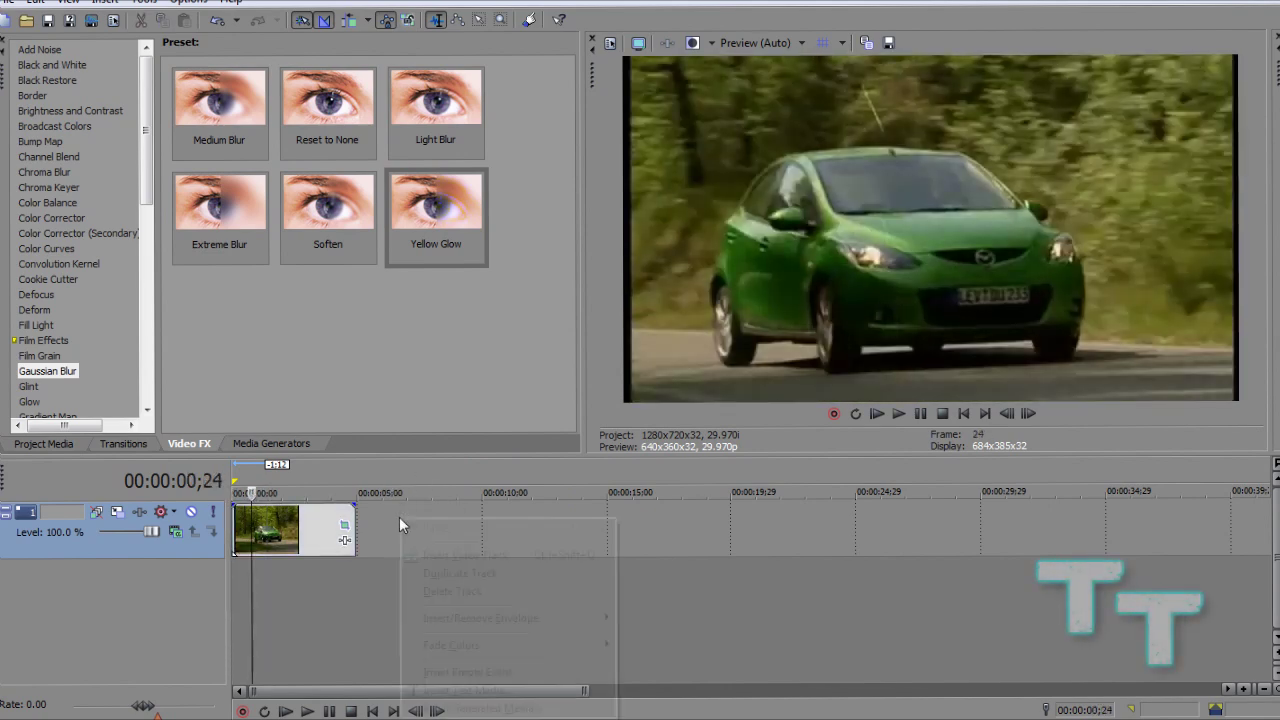
click(425, 570)
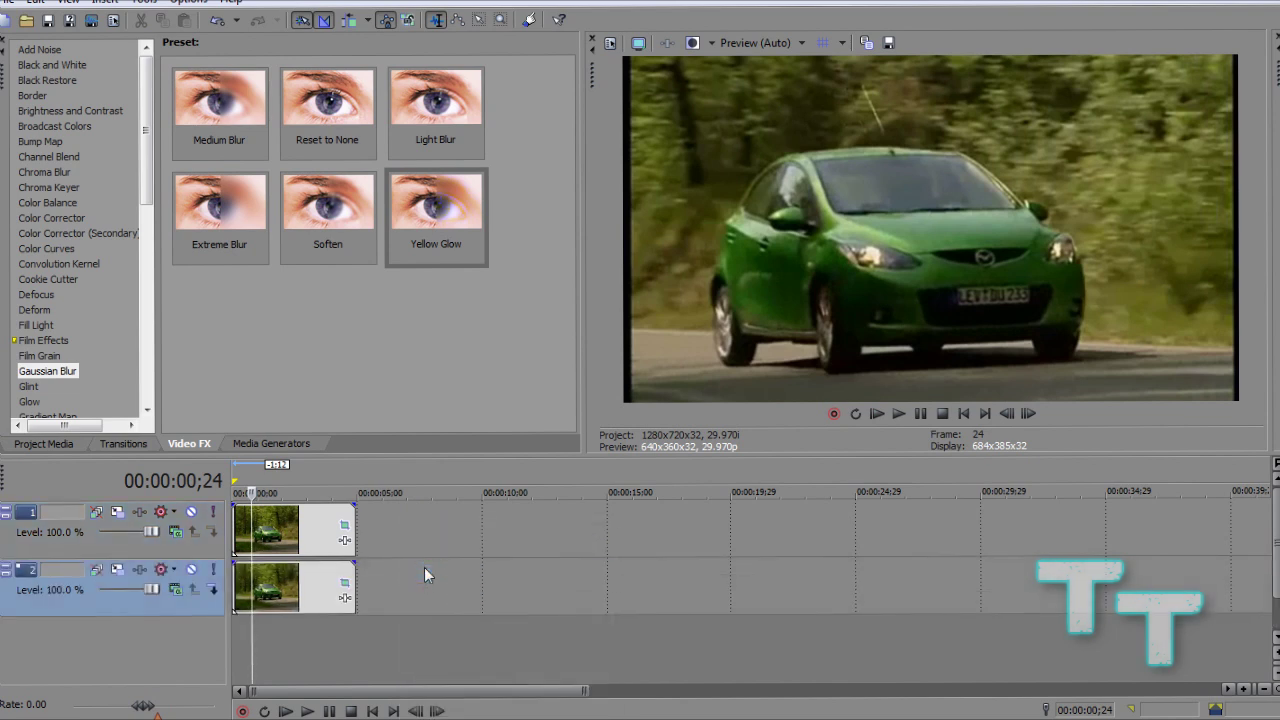
Open Event Pan/Crop for the clip on the upper video track and enable its mask.
click(311, 540)
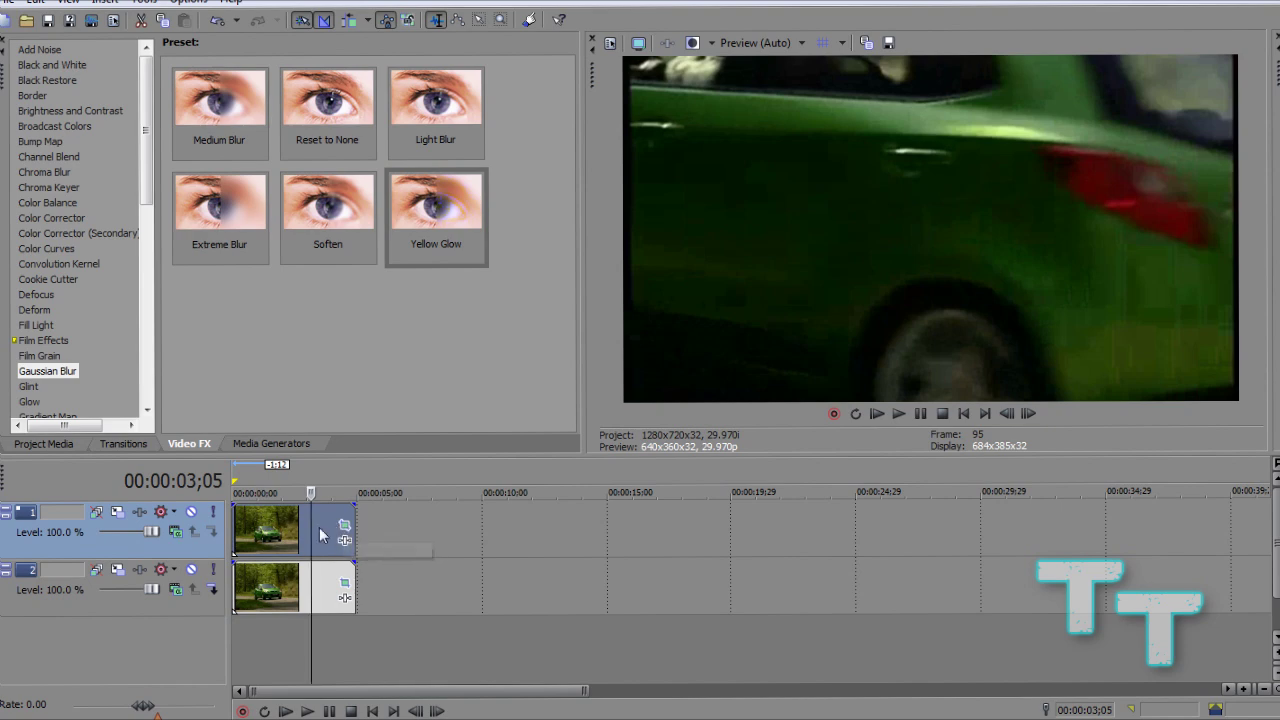
right_click(320, 526)
click(435, 181)
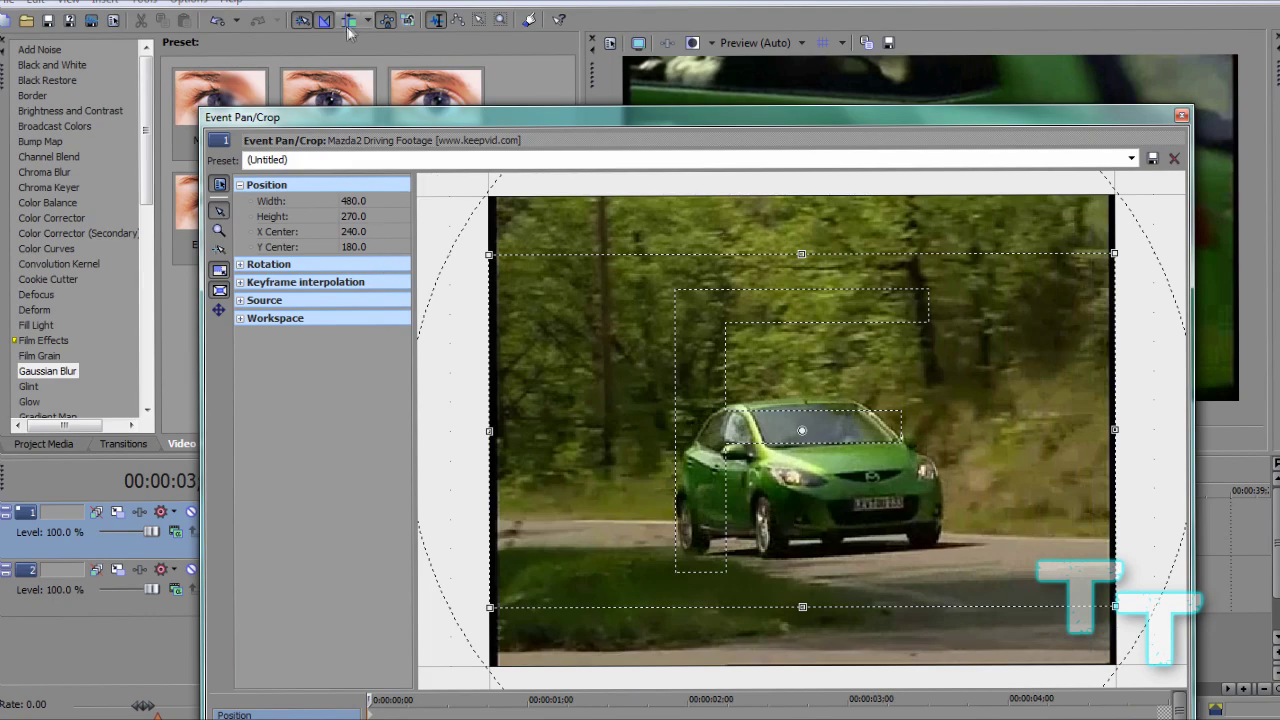
drag(356, 119, 336, 9)
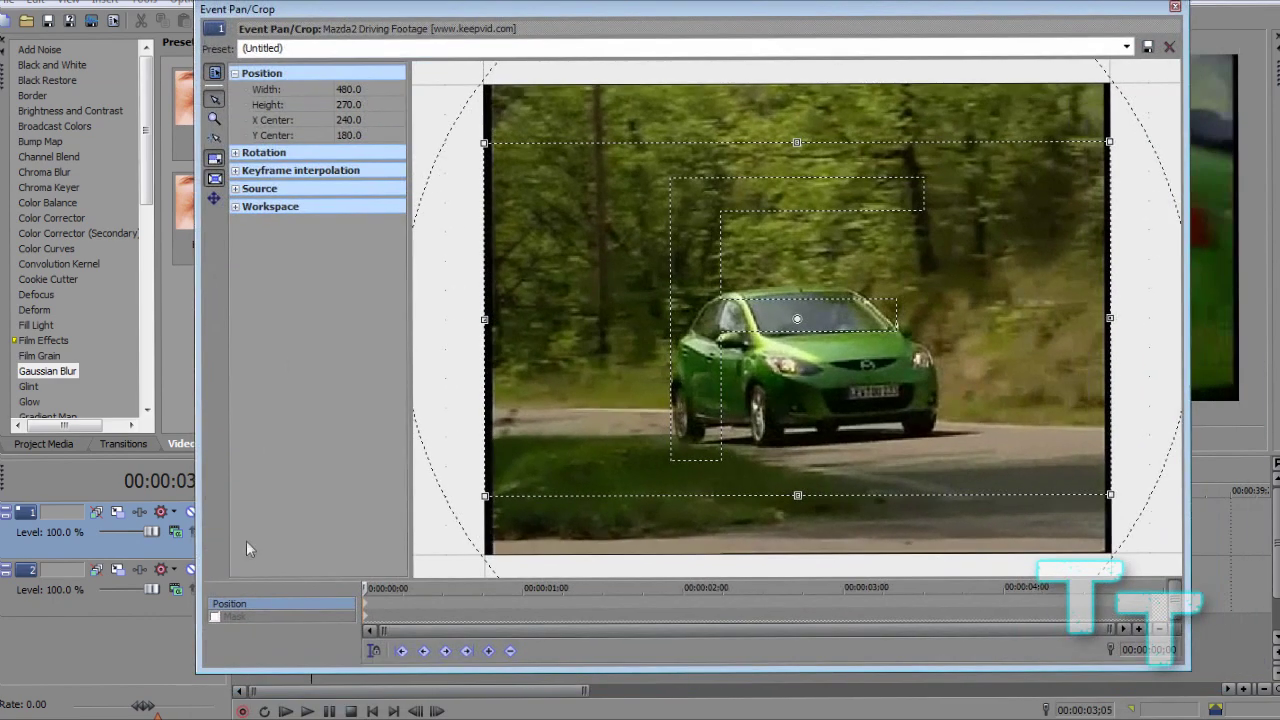
click(214, 616)
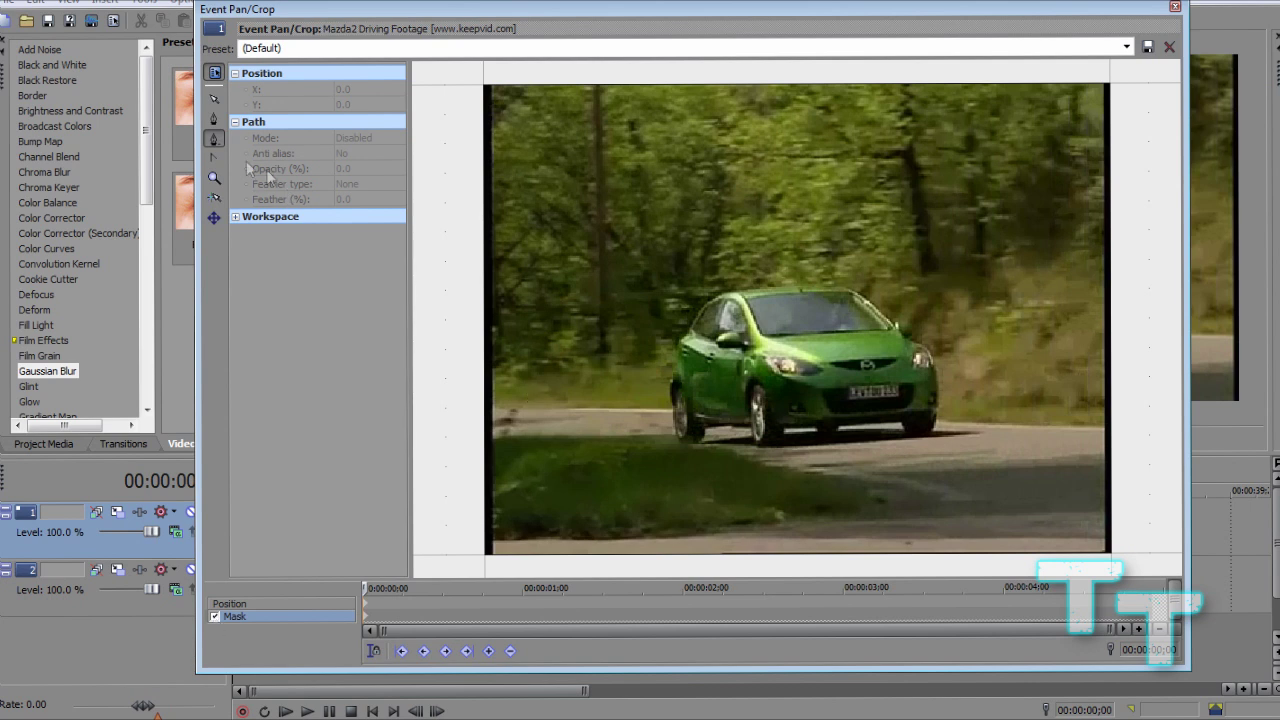
Draw a closed four-point mask around the car's front licence plate on the clip's first frame.
click(214, 119)
click(841, 385)
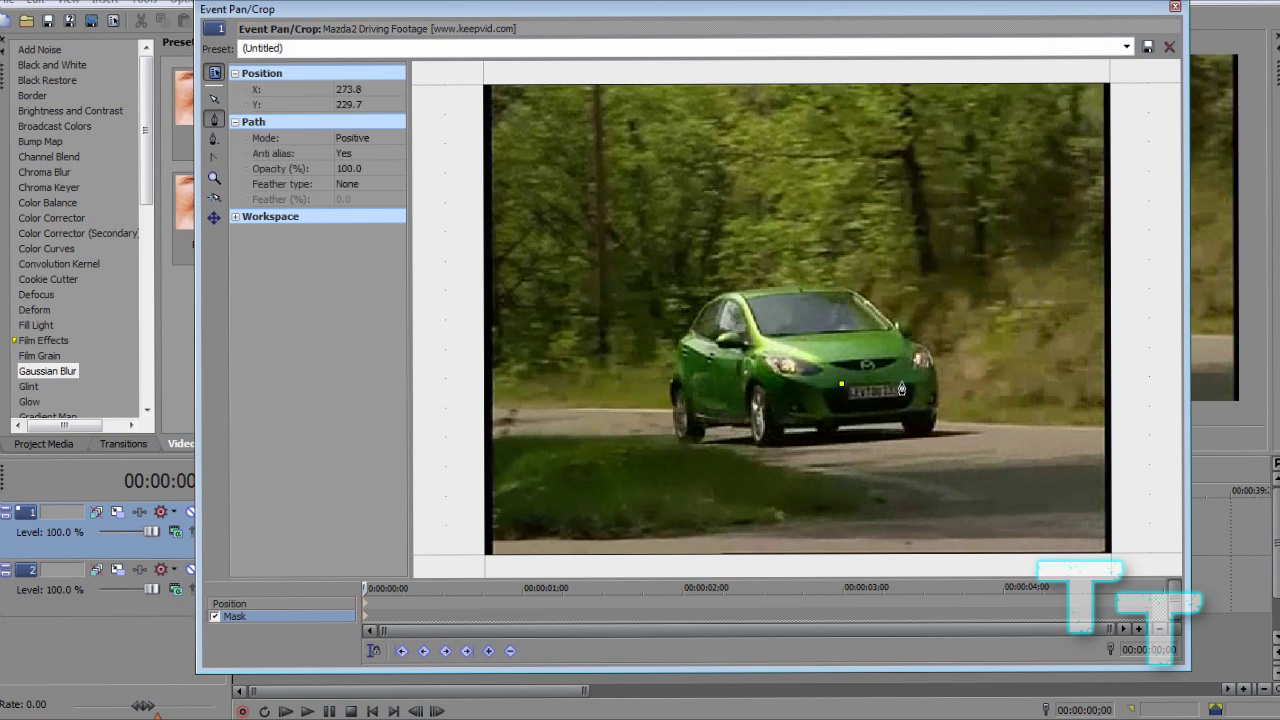
click(902, 398)
click(842, 399)
click(842, 385)
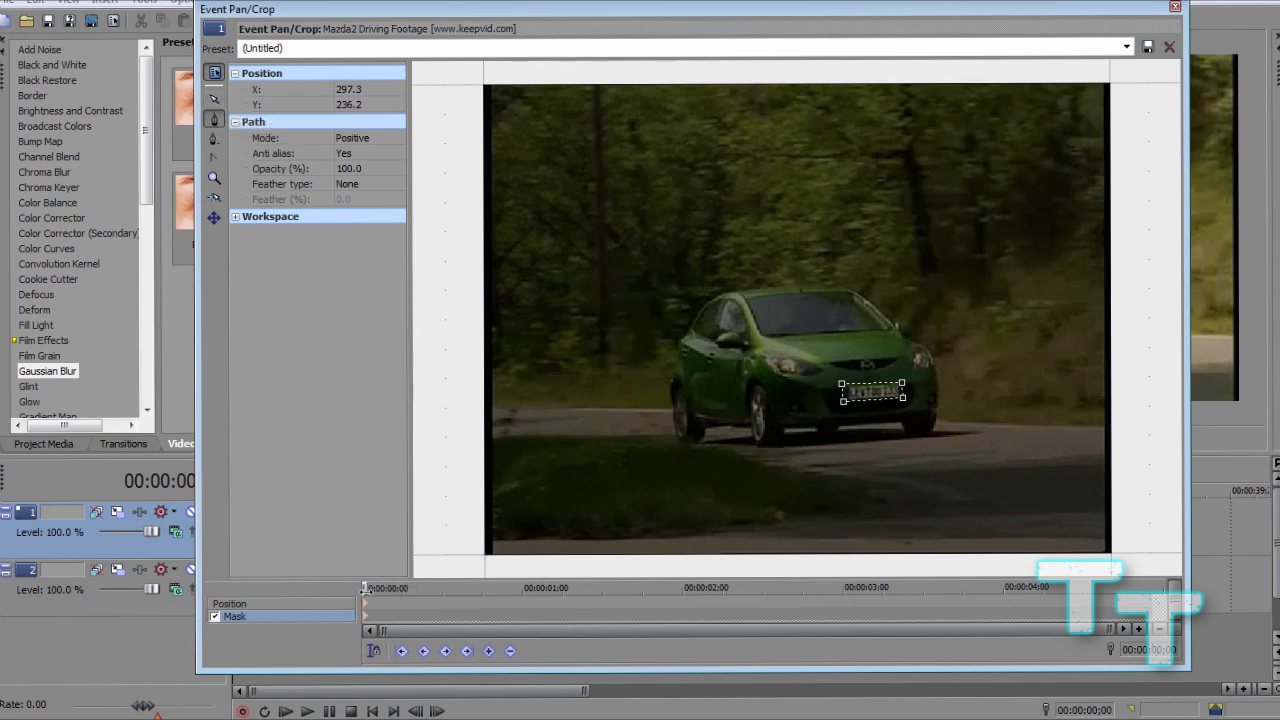
At 00:00:00;12 in the mask timeline, move the whole mask onto the licence plate with the Normal Edit Tool.
drag(366, 588, 426, 588)
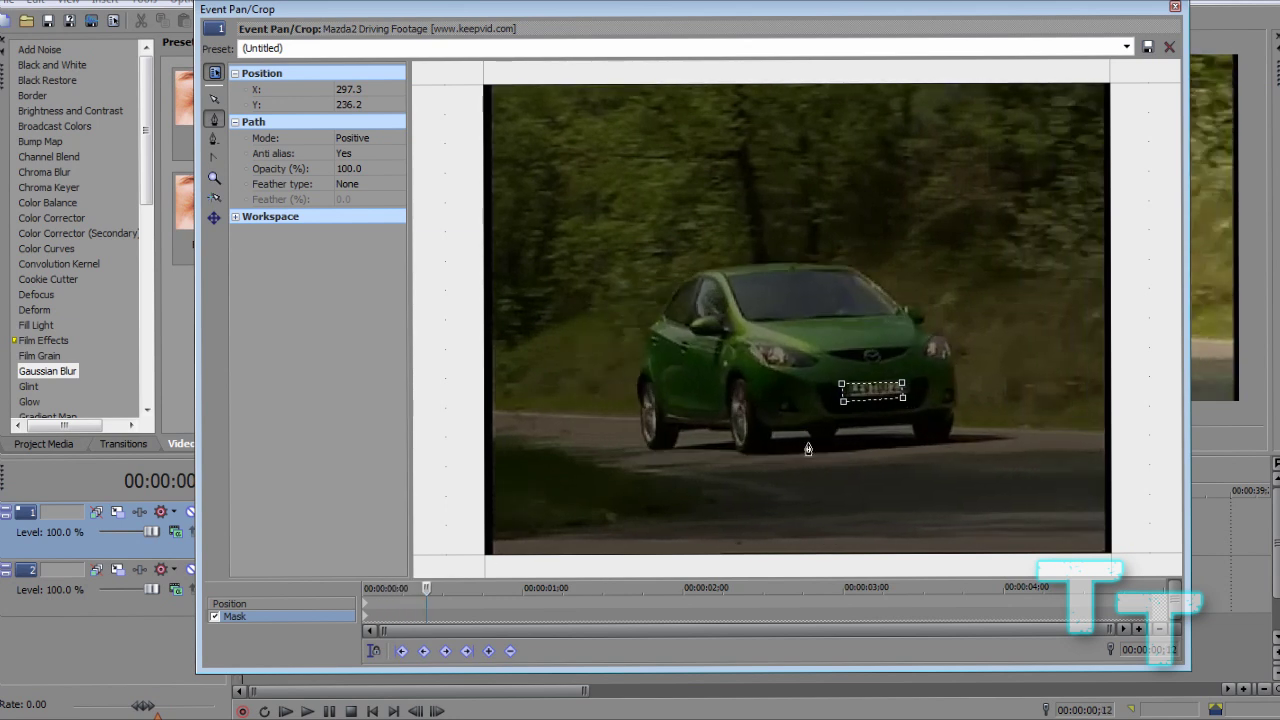
click(878, 386)
click(930, 382)
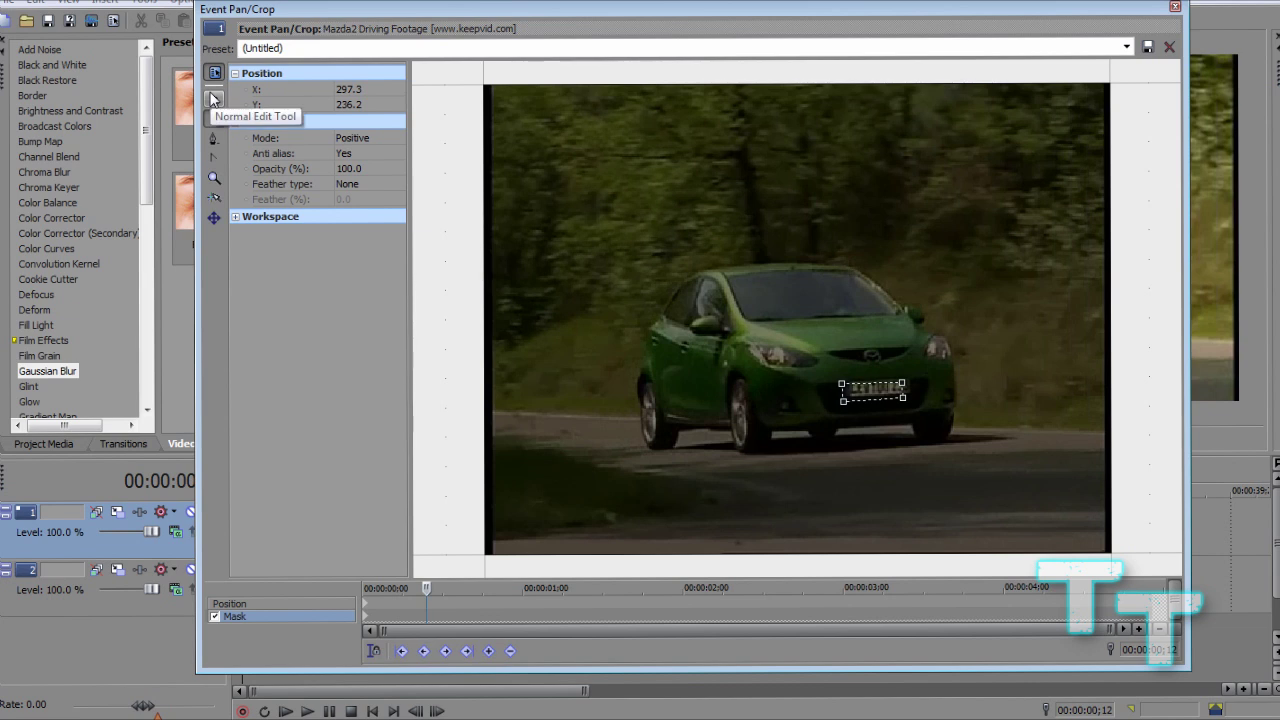
click(212, 98)
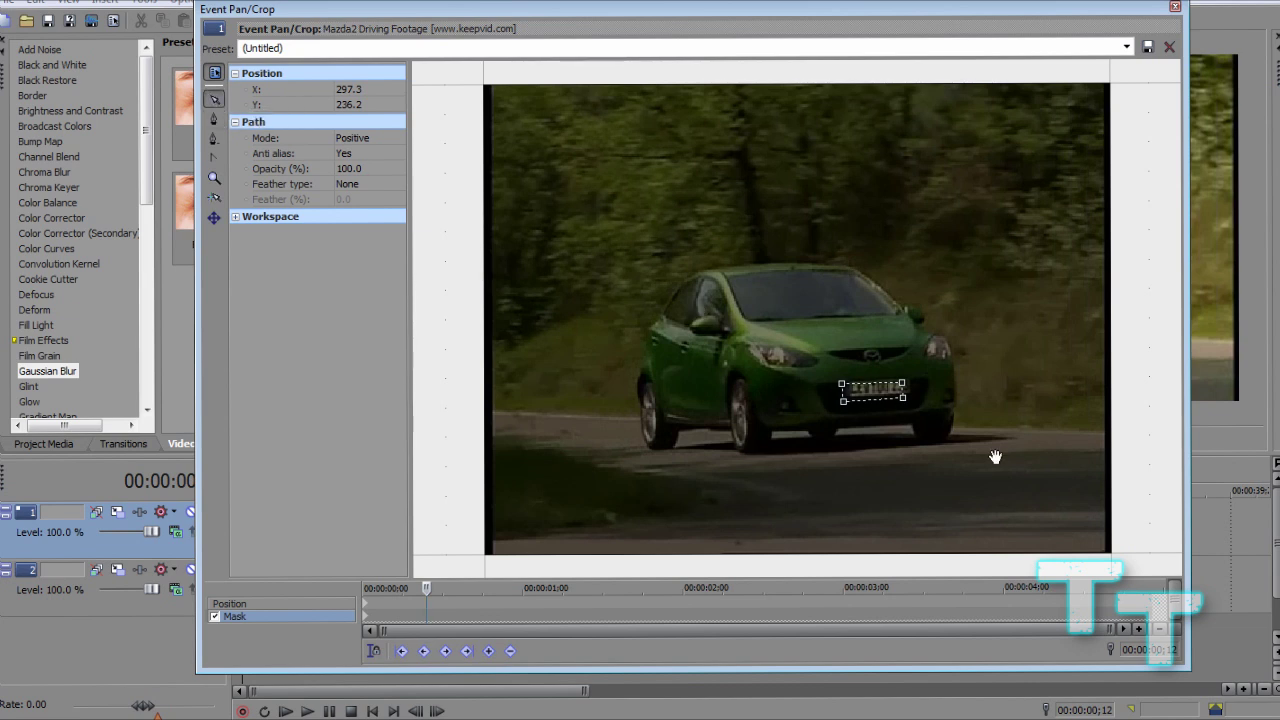
drag(904, 389, 914, 384)
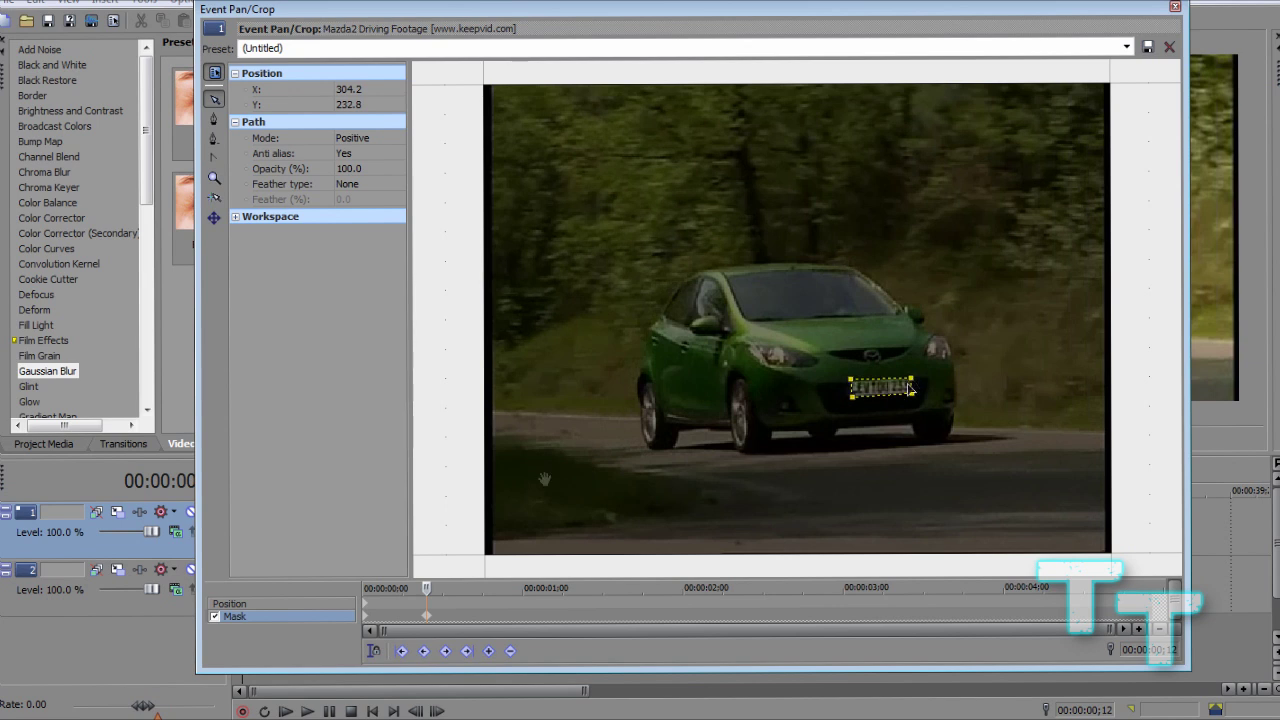
At 00:00:00;23, shift the mask to follow the plate and pull its left corners outward past the plate's edge.
click(438, 588)
drag(438, 588, 485, 588)
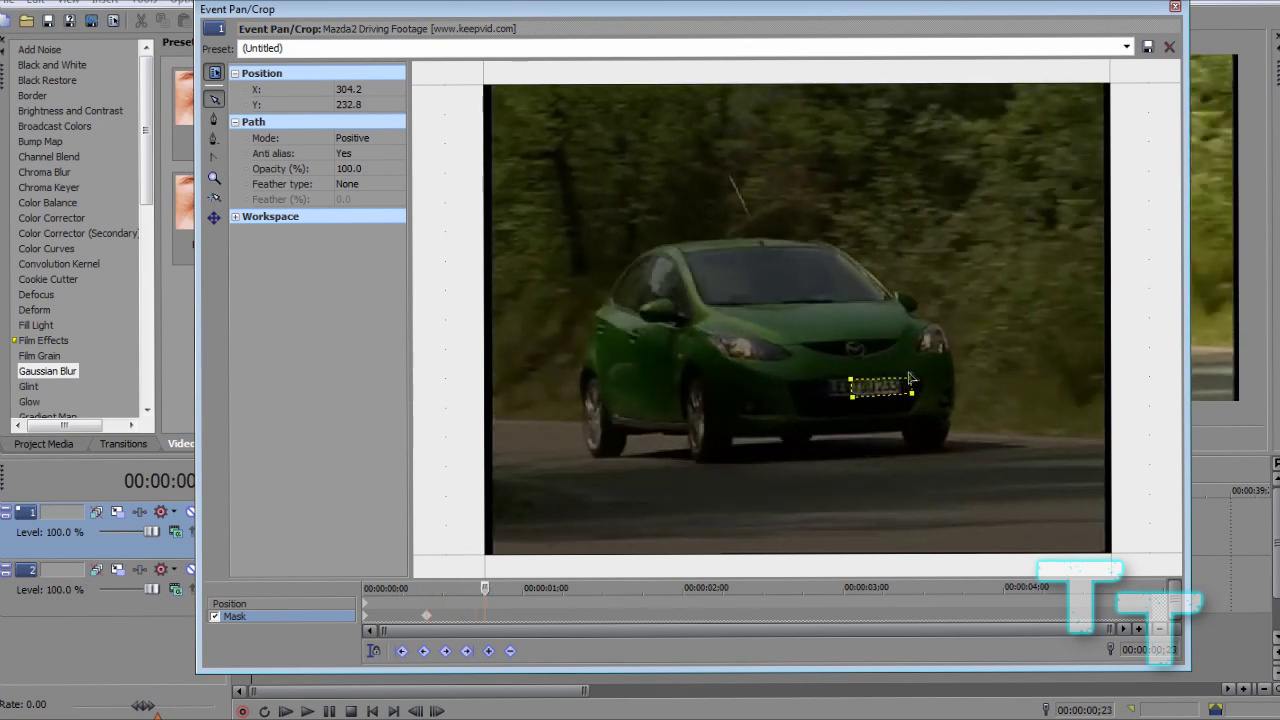
mouse_move(914, 385)
mouse_down()
mouse_move(908, 416)
mouse_move(905, 383)
mouse_up()
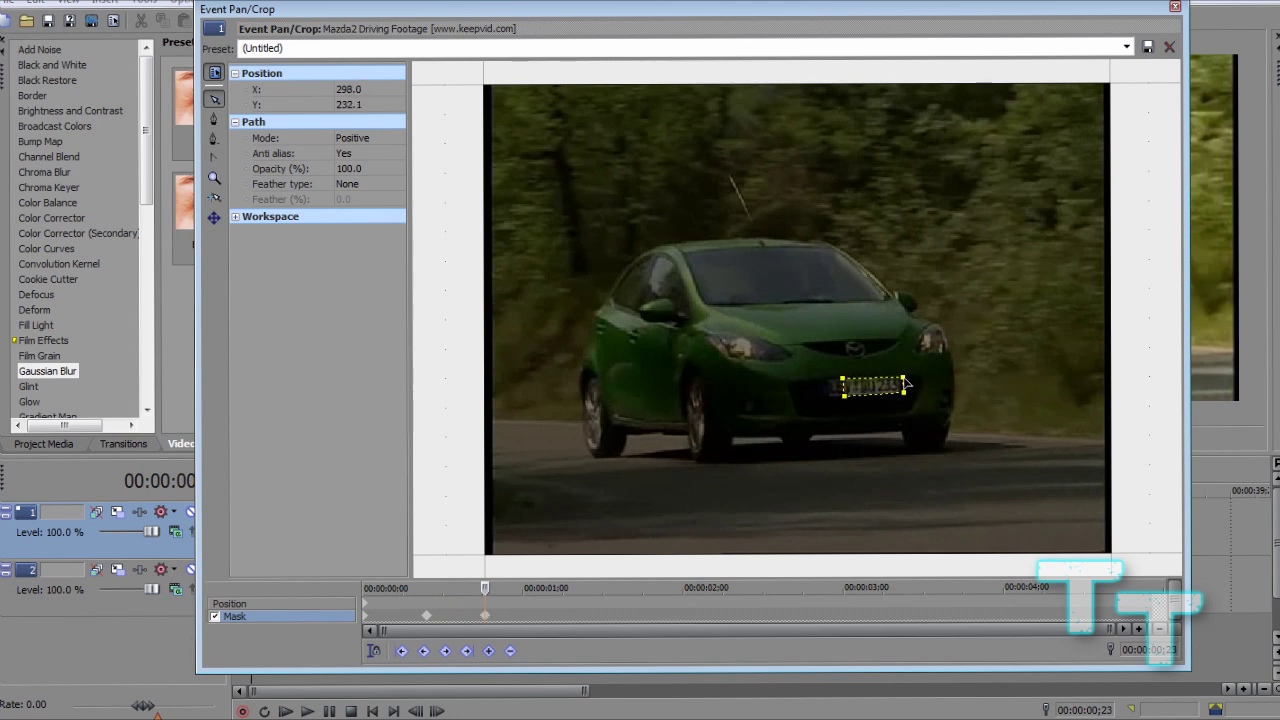
click(845, 398)
click(843, 380)
drag(839, 400, 812, 379)
click(843, 382)
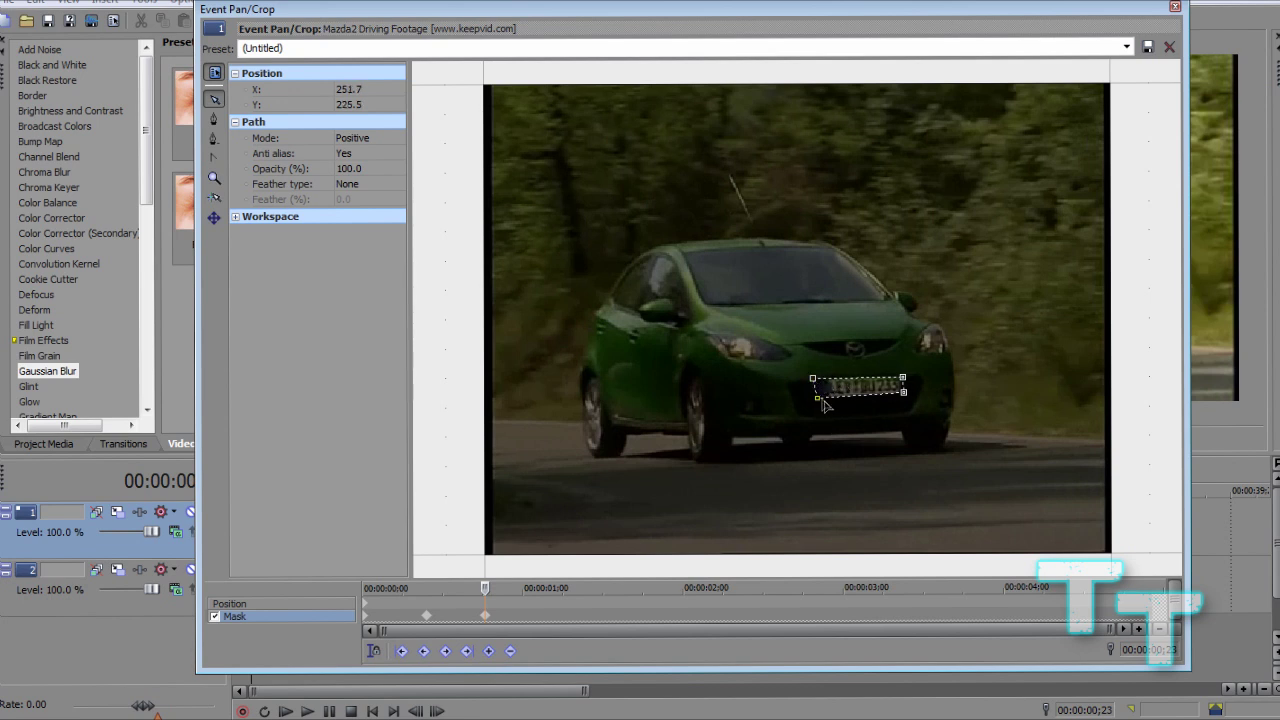
Refine the mask's four corners at 00:00:00;23 so the outline fits tightly around the front plate.
click(814, 381)
drag(819, 400, 838, 409)
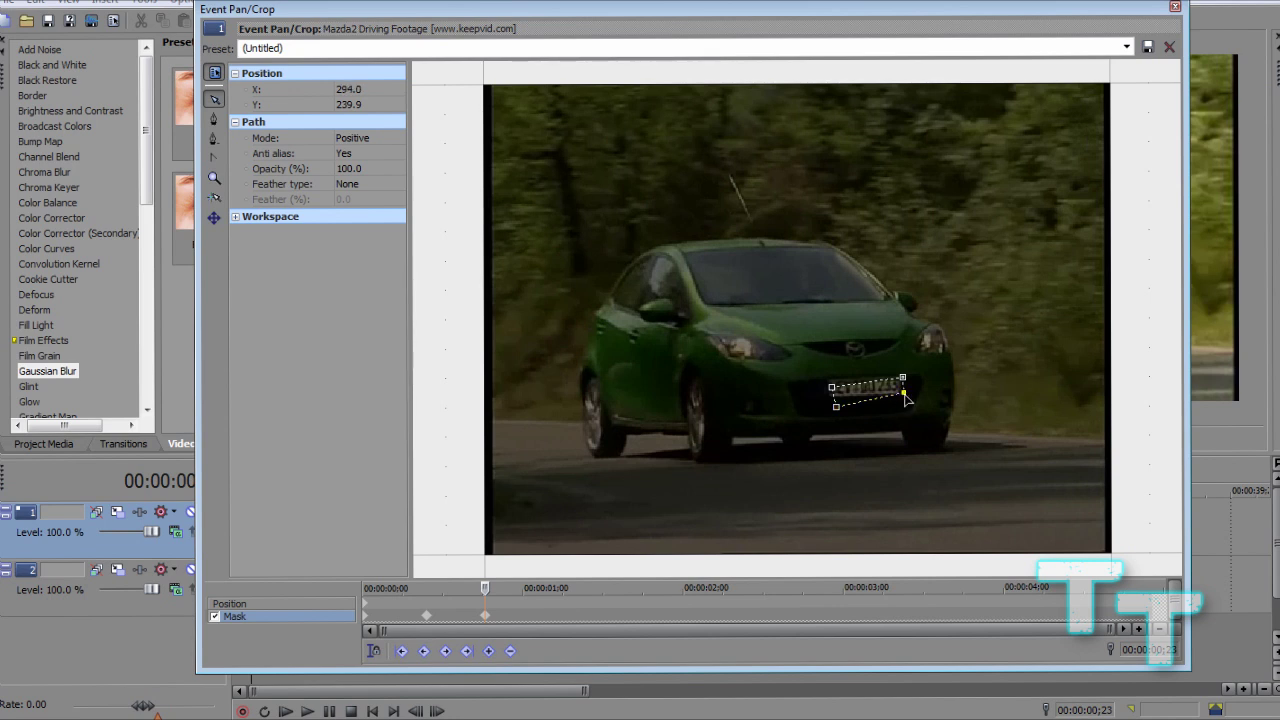
ctrl+click(903, 378)
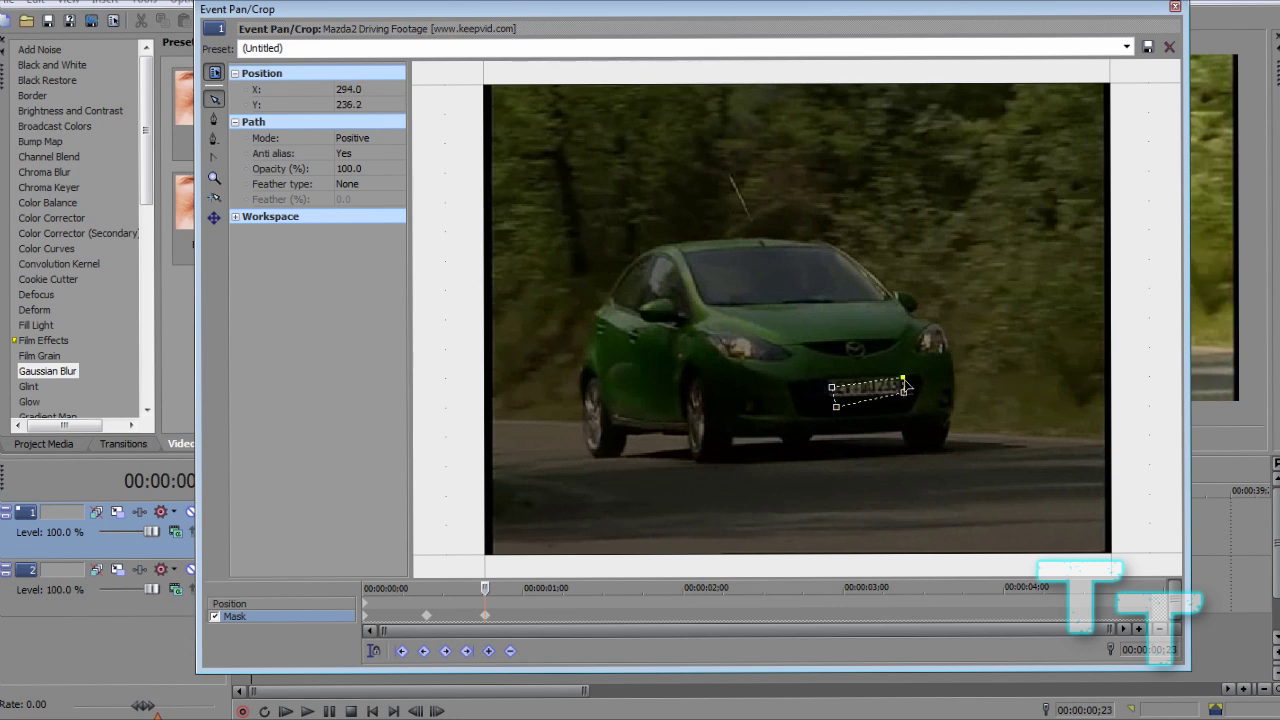
drag(834, 391, 898, 392)
click(826, 384)
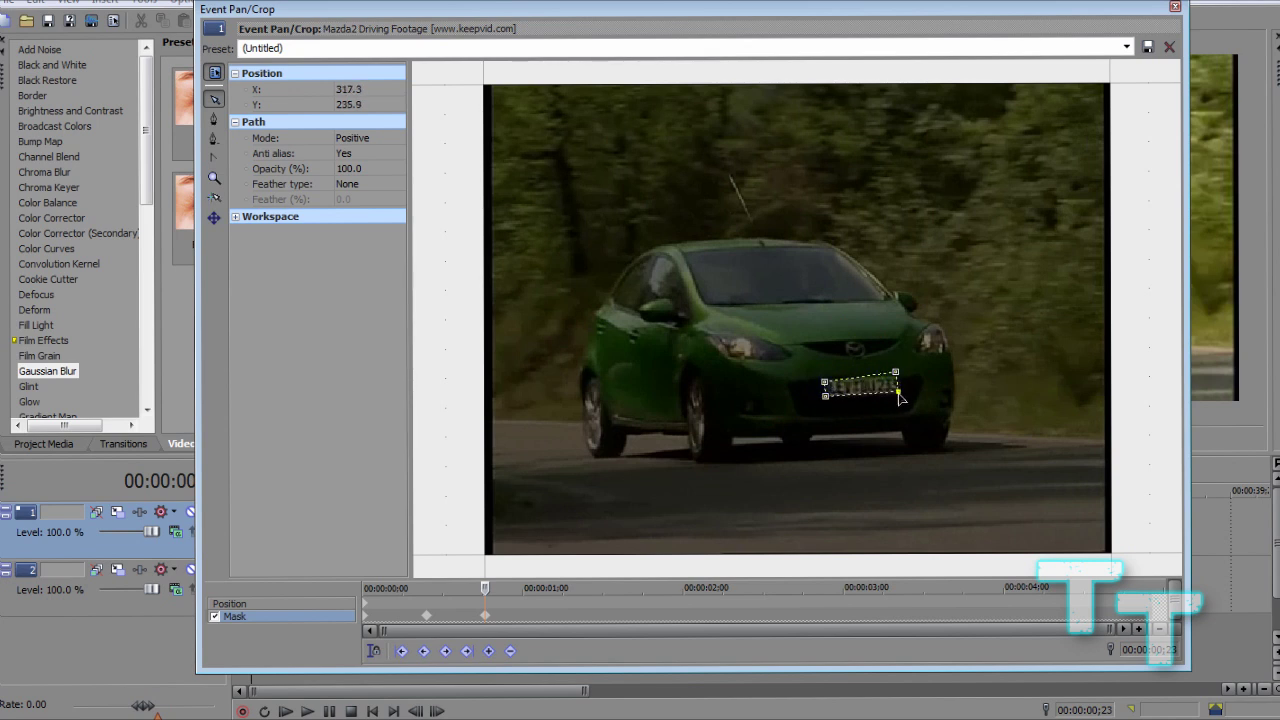
click(825, 379)
click(893, 373)
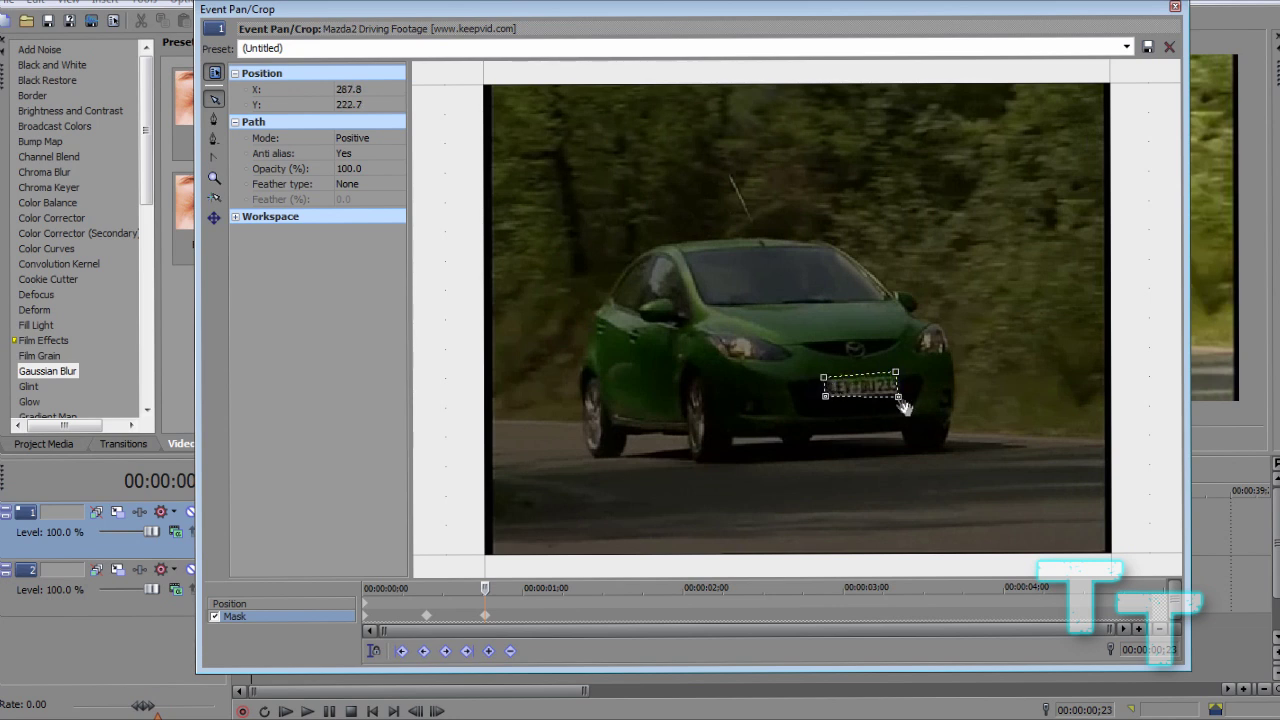
click(899, 398)
drag(897, 400, 903, 400)
Reposition and reshape the mask around the front plate at 00:00:01;02 and again at 00:00:01;15.
drag(485, 588, 534, 588)
mouse_move(898, 376)
mouse_down()
mouse_move(786, 376)
mouse_move(783, 402)
mouse_move(849, 384)
mouse_move(884, 395)
mouse_up()
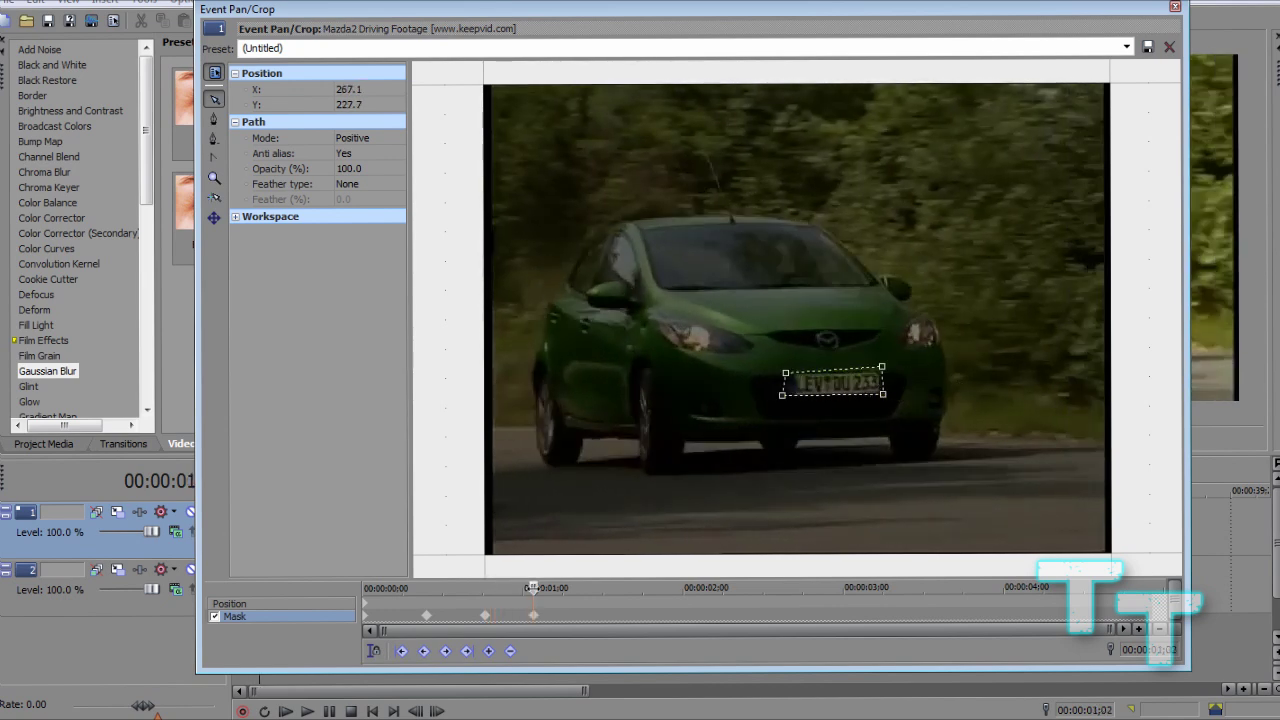
drag(534, 588, 603, 588)
drag(883, 395, 819, 398)
drag(722, 376, 690, 367)
drag(718, 398, 689, 404)
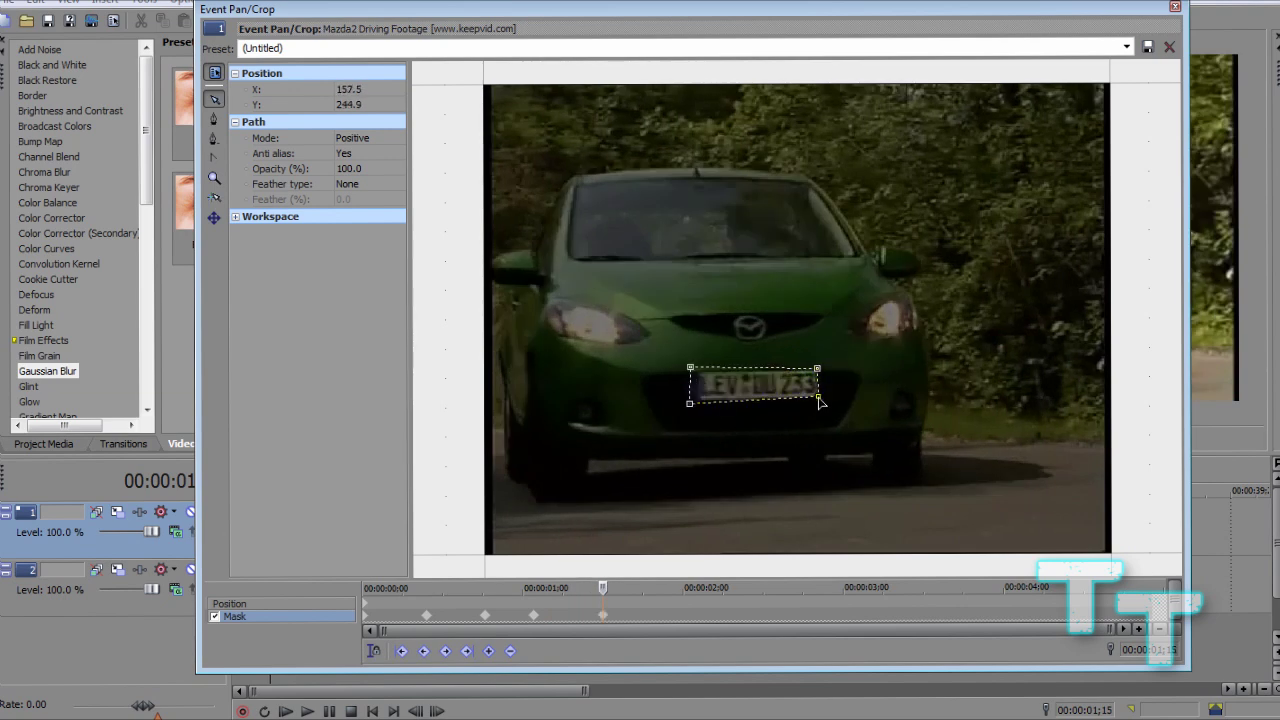
drag(819, 398, 823, 404)
drag(818, 369, 818, 367)
click(690, 404)
At 00:00:01;22, move the mask onto the front plate and extend its left corners to cover the plate.
drag(603, 588, 640, 588)
drag(823, 404, 752, 410)
drag(618, 410, 583, 415)
drag(619, 373, 580, 373)
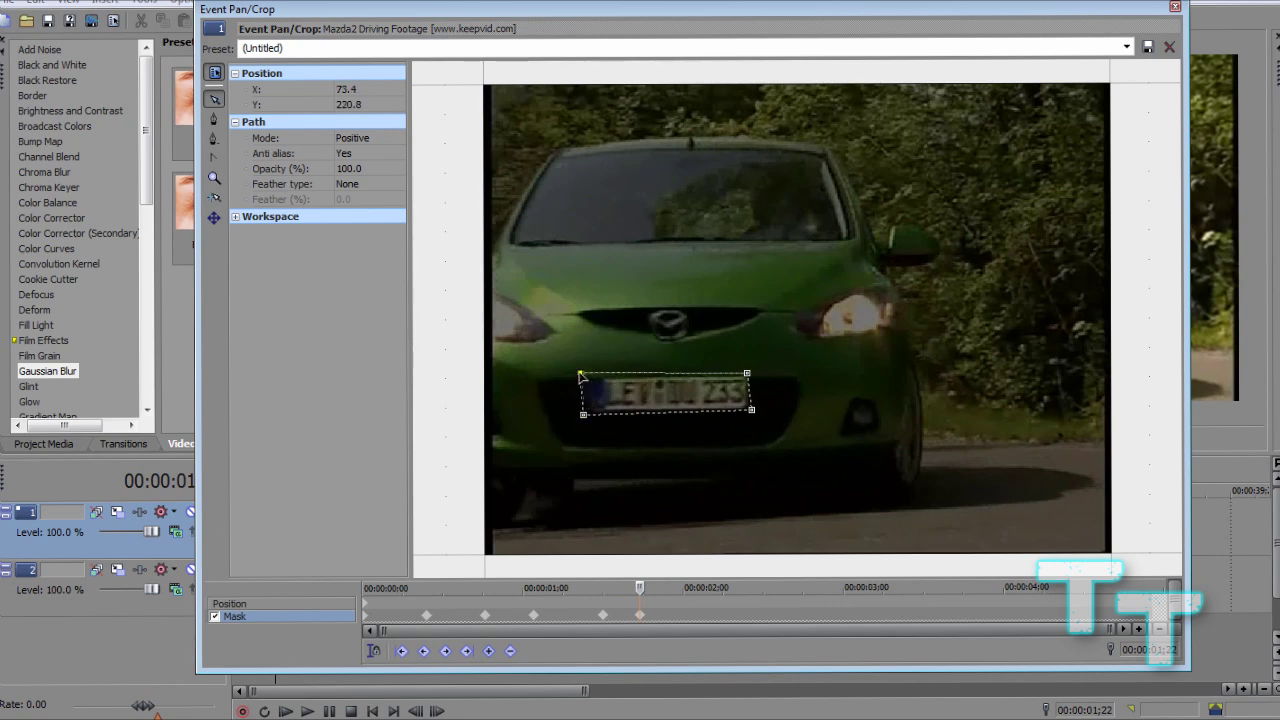
At 00:00:02;00, fit the mask corners around the part of the front plate still visible at the frame's left edge.
drag(640, 588, 683, 588)
click(1104, 696)
double_click(752, 410)
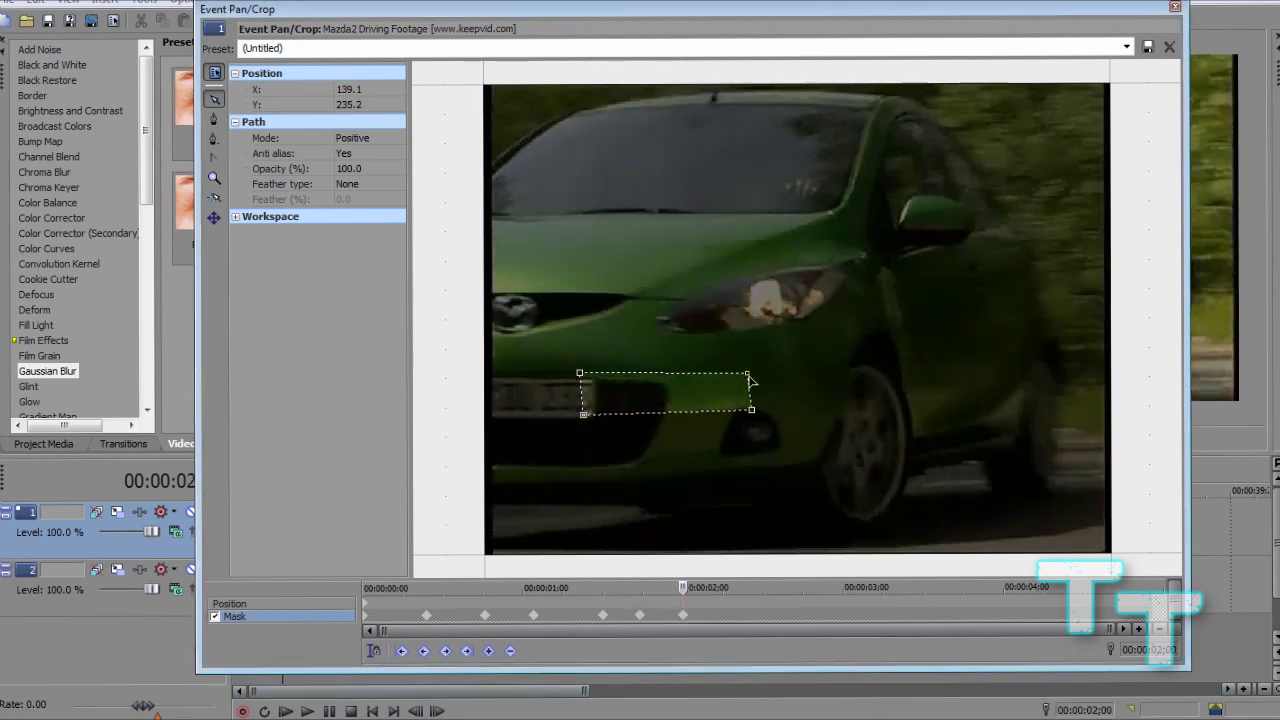
drag(583, 415, 484, 419)
drag(651, 415, 598, 422)
drag(647, 377, 602, 376)
At 00:00:02;06, where the front plate has left the frame, remove the mask with the Anchor Deletion Tool.
click(688, 587)
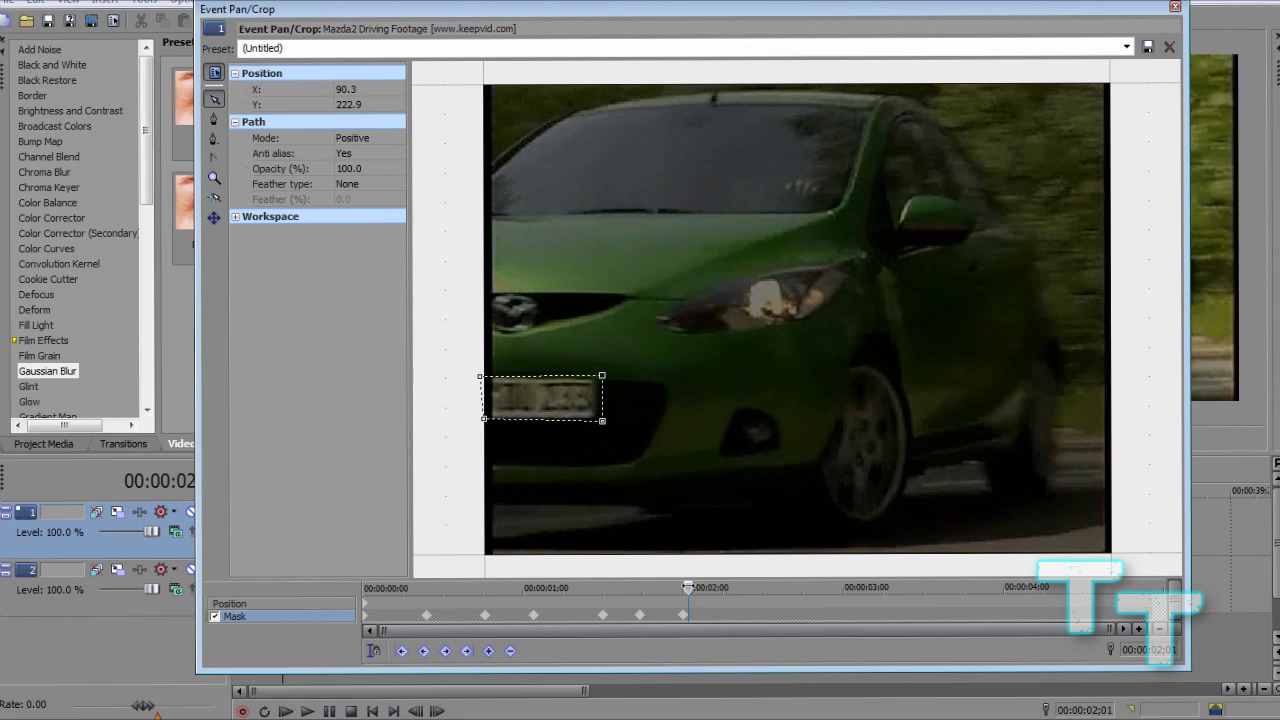
drag(688, 587, 714, 587)
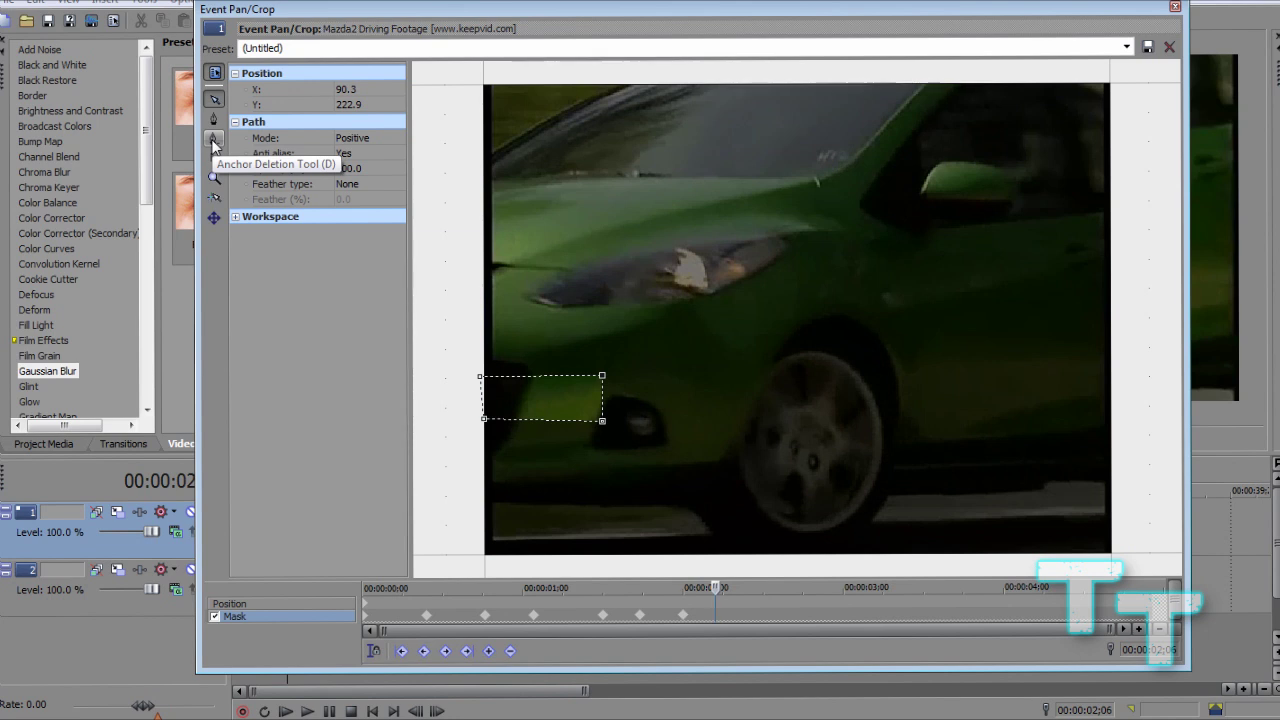
click(212, 141)
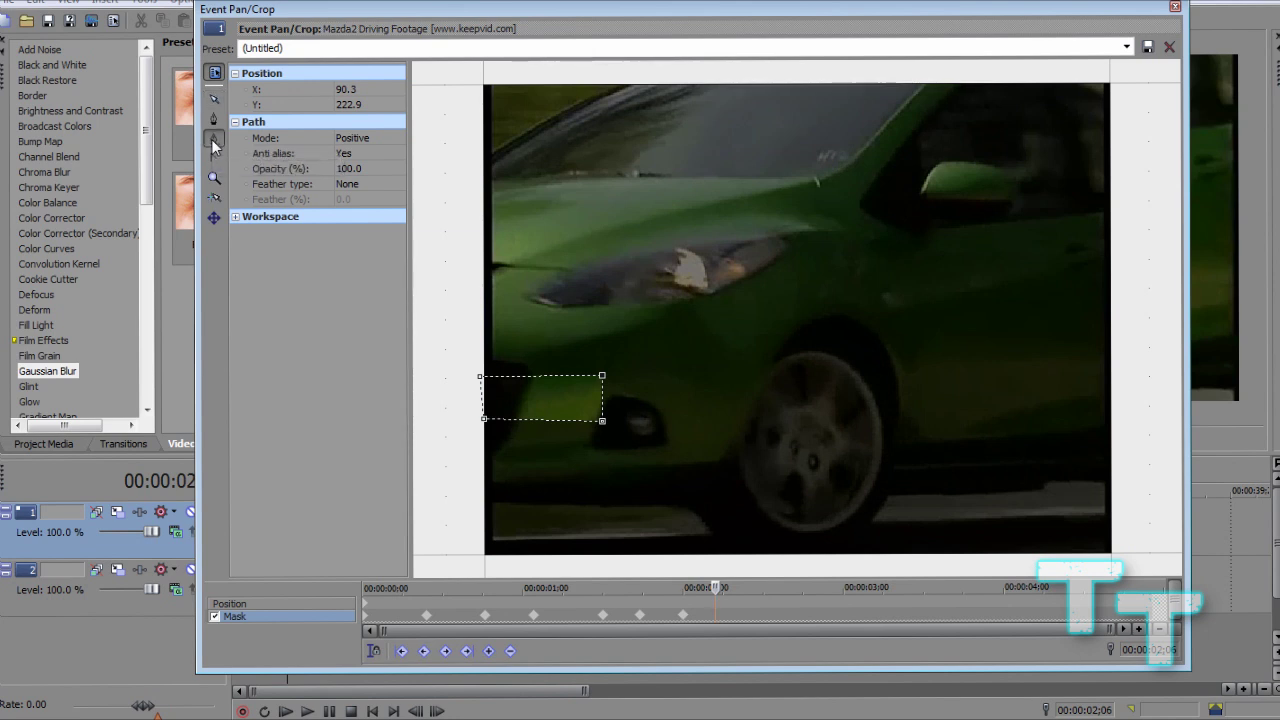
click(603, 428)
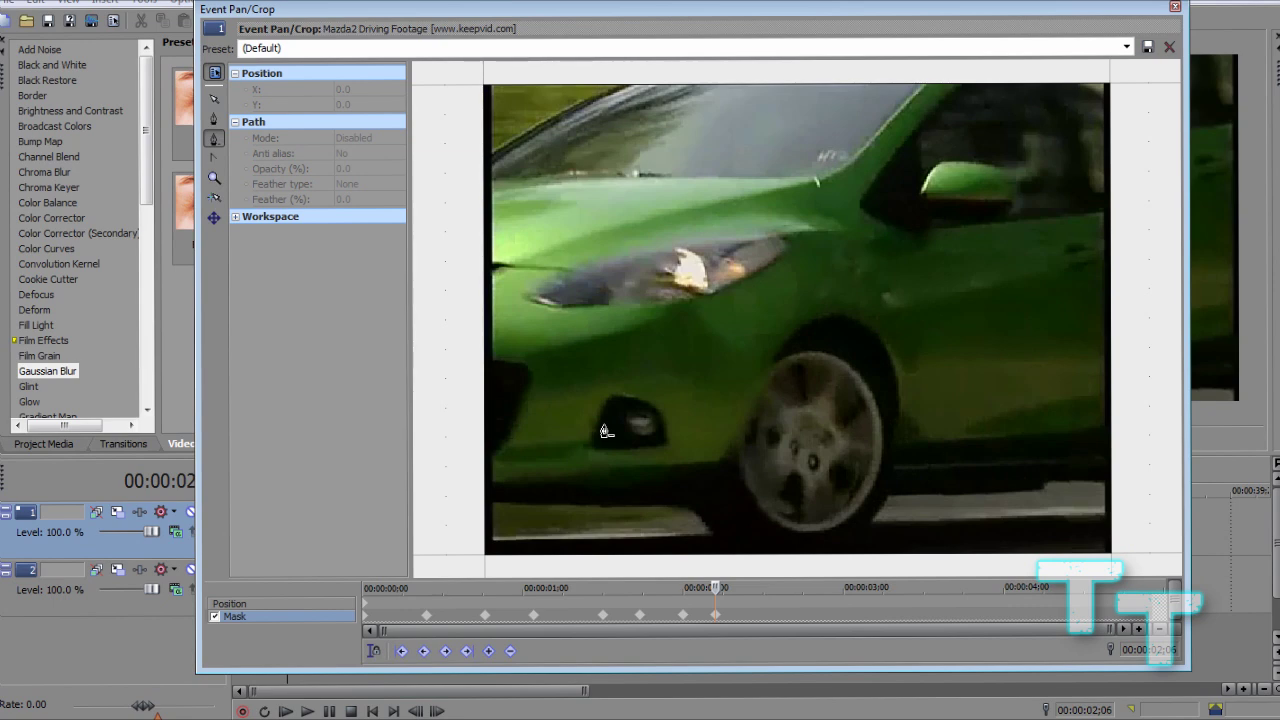
At 00:00:03;13, draw a closed four-point mask around the car's rear licence plate.
drag(715, 586, 680, 527)
drag(682, 588, 876, 589)
click(214, 119)
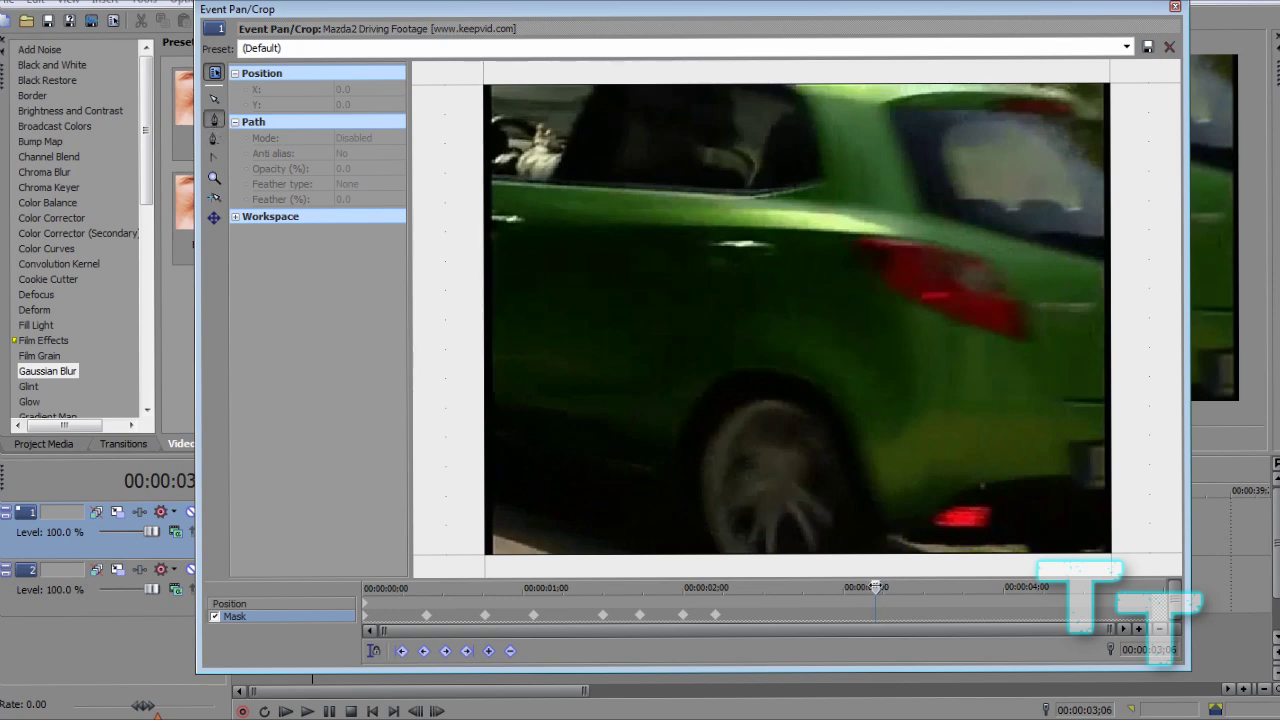
drag(876, 588, 912, 588)
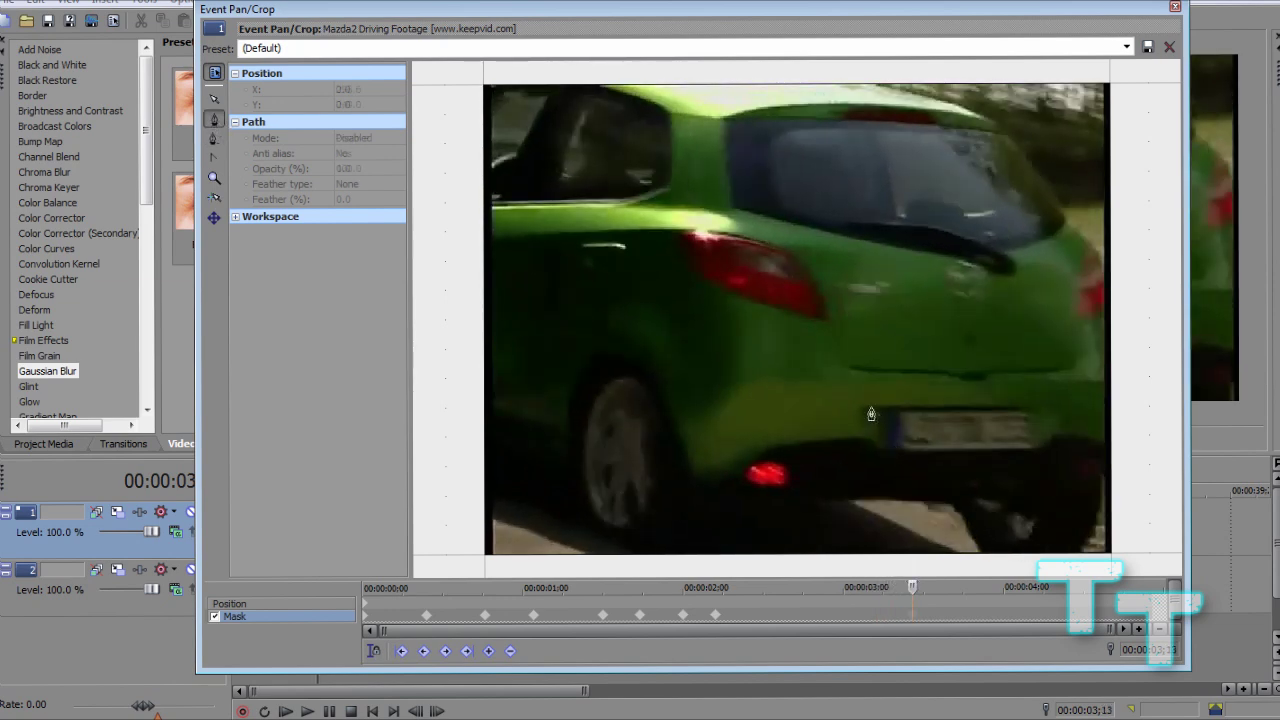
click(871, 409)
click(876, 452)
click(1044, 441)
click(1041, 396)
click(871, 409)
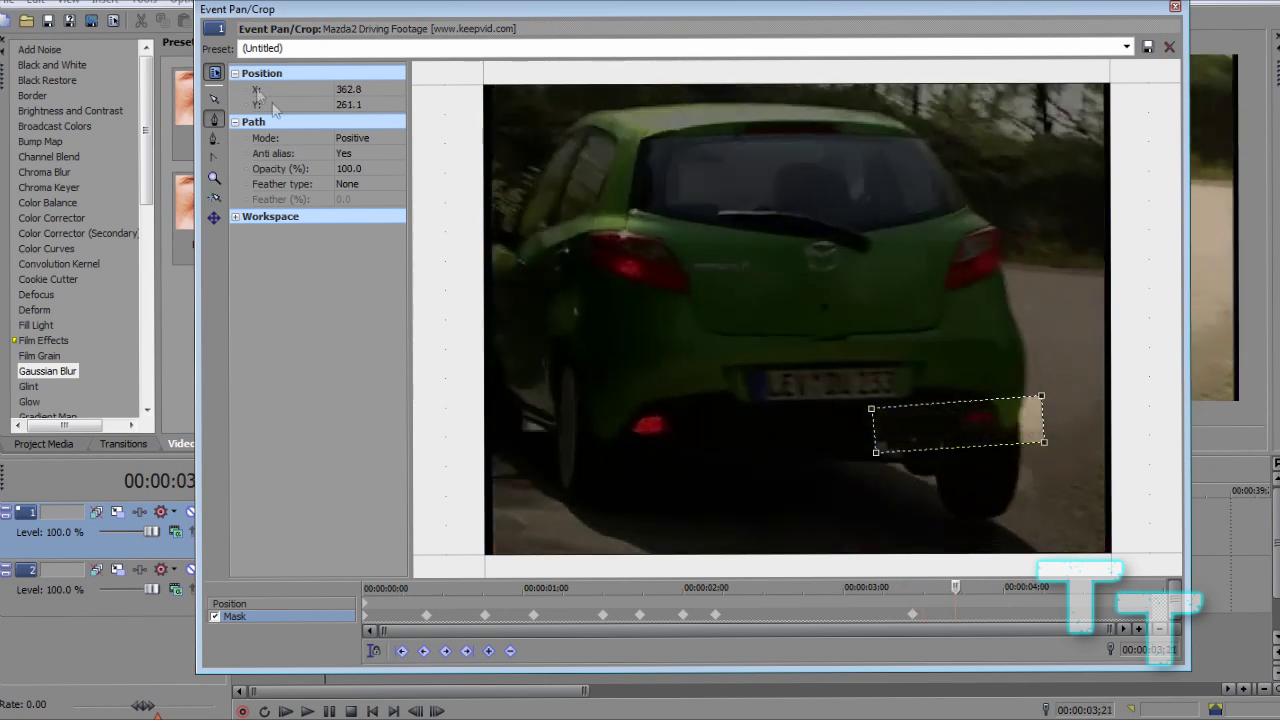
Reposition and resize the mask to follow the rear plate at 00:00:03;21, 00:00:04;00 and 00:00:04;15.
drag(875, 414, 760, 385)
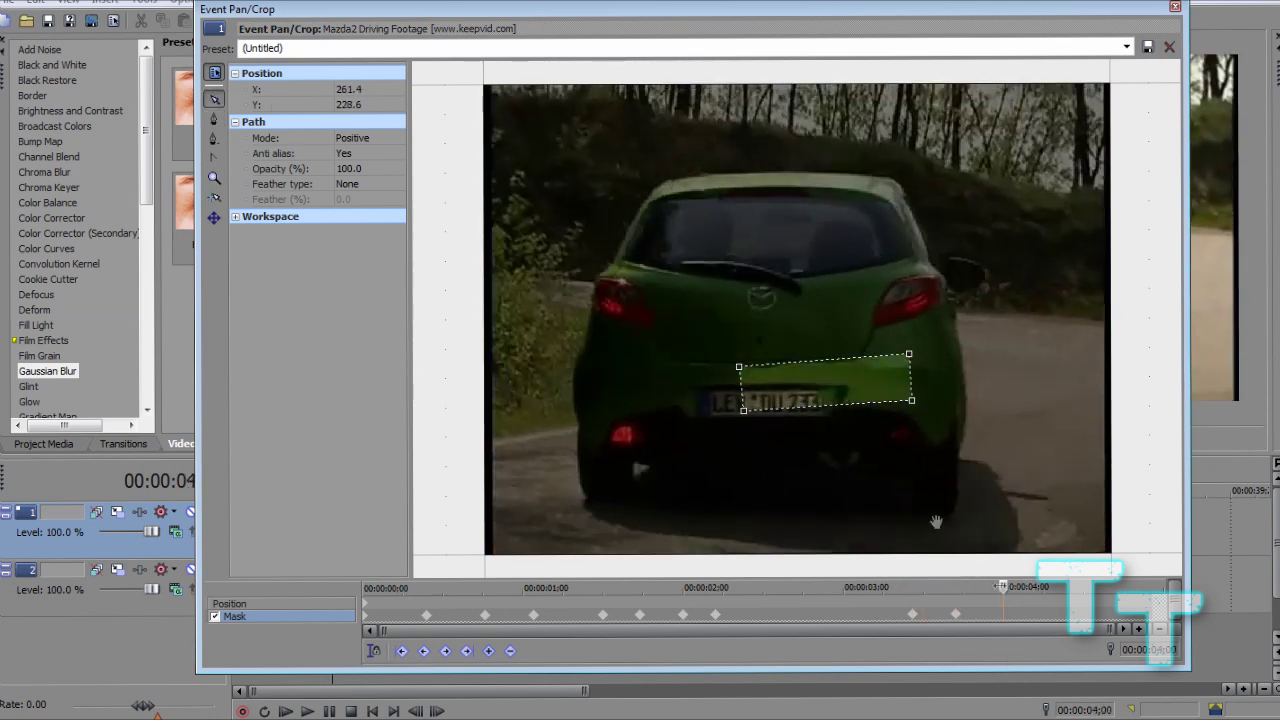
drag(916, 405, 840, 425)
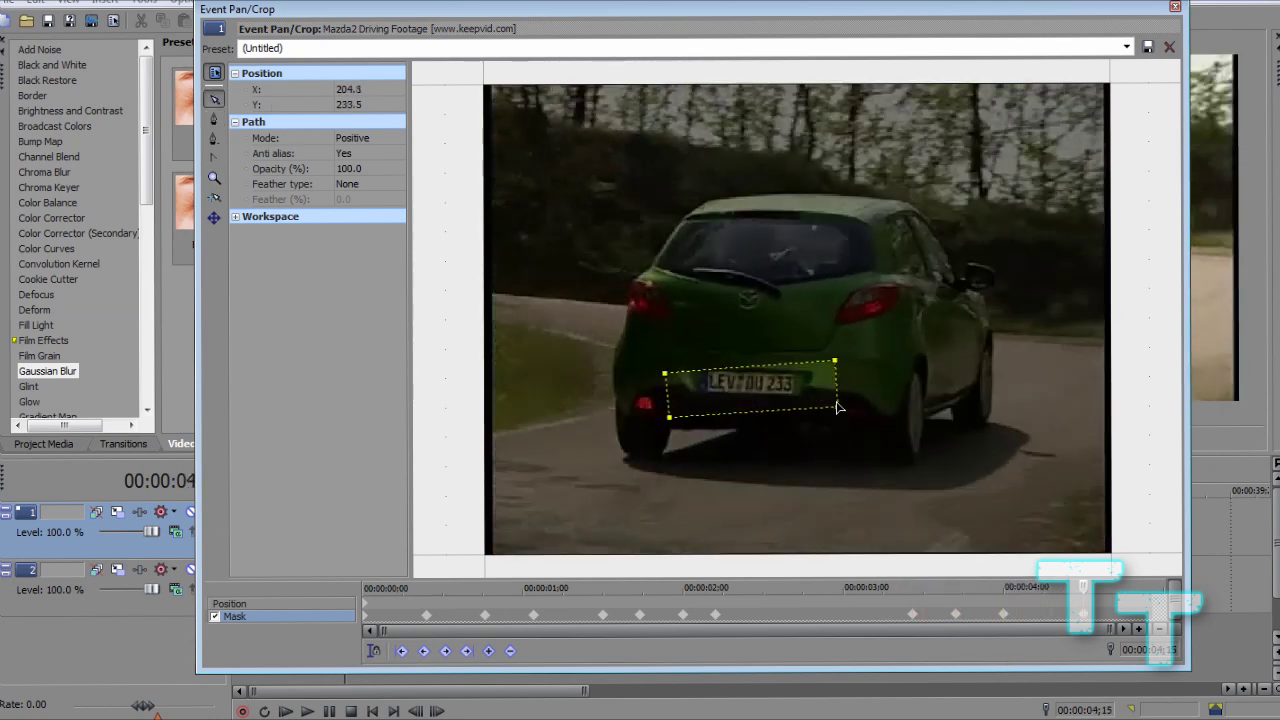
drag(840, 412, 815, 407)
drag(668, 415, 691, 365)
drag(814, 403, 798, 406)
drag(674, 369, 693, 363)
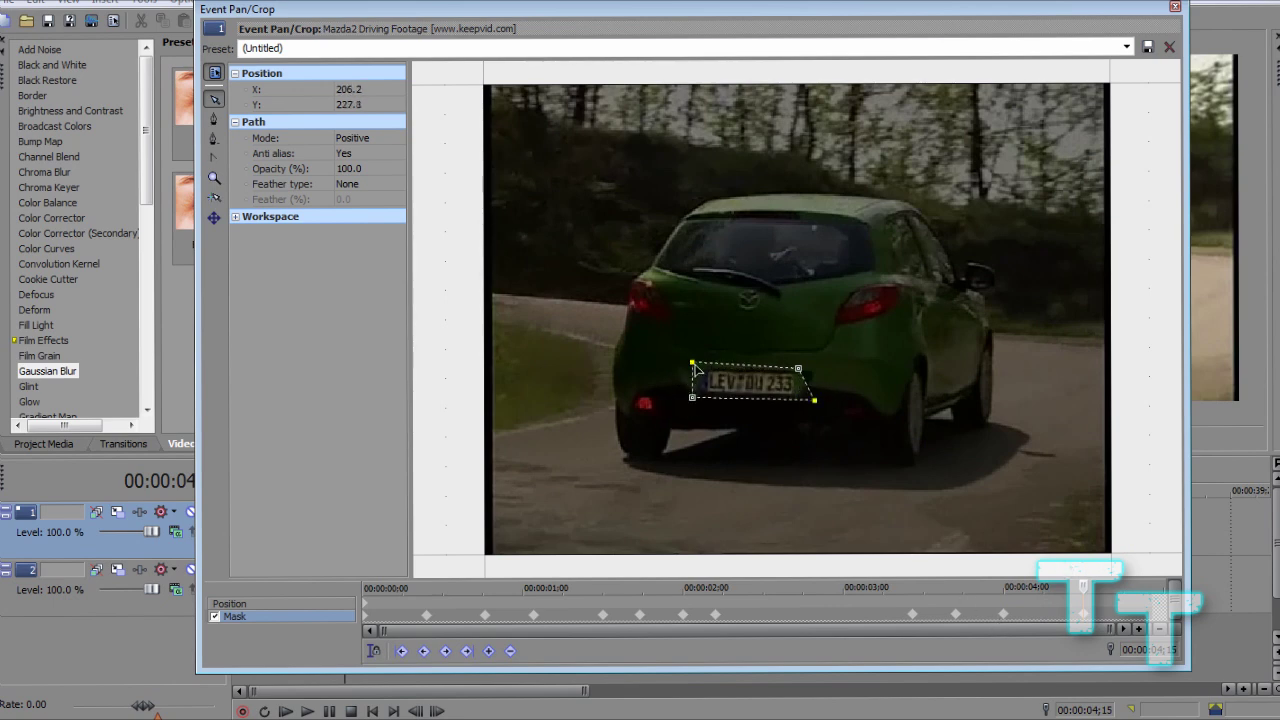
Move the mask up onto the rear plate just after 00:00:04;15, and advance to 00:00:04;24 in the mask timeline.
drag(1098, 587, 1112, 587)
double_click(815, 400)
drag(816, 401, 811, 385)
click(1132, 586)
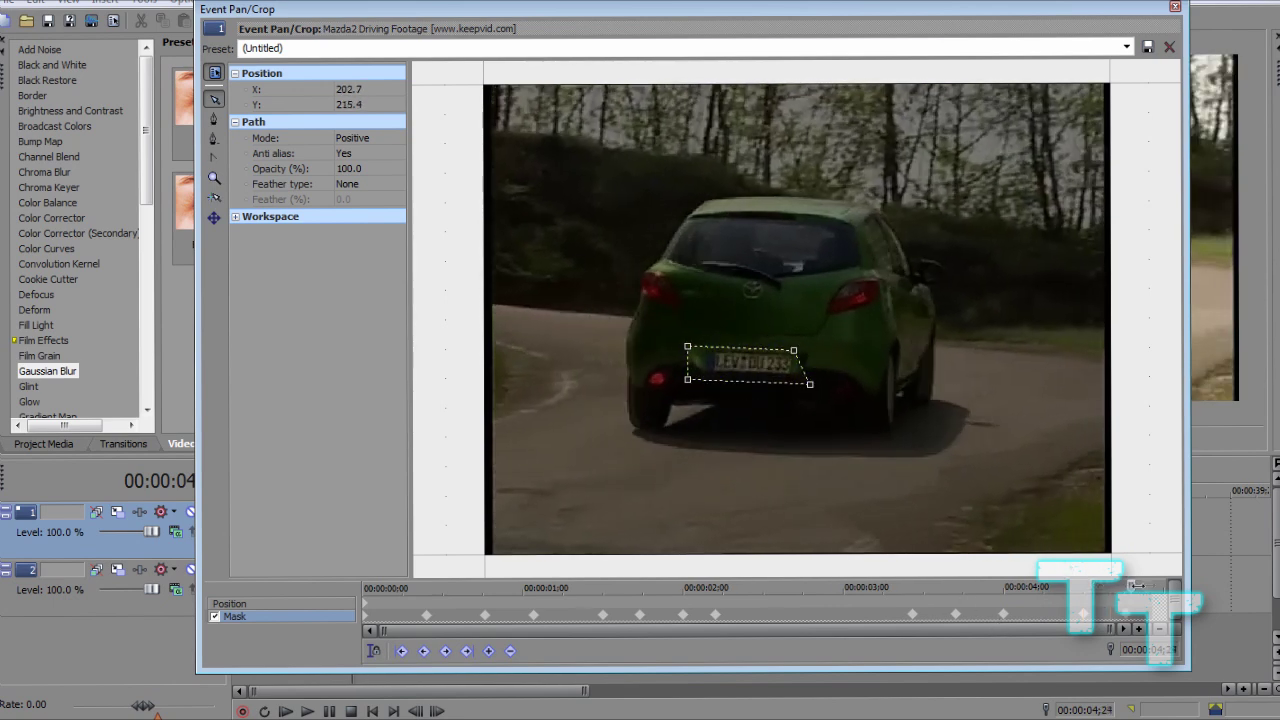
At 00:00:04;28, align the mask with the car's rear plate and close the Event Pan/Crop window.
drag(1134, 586, 1152, 586)
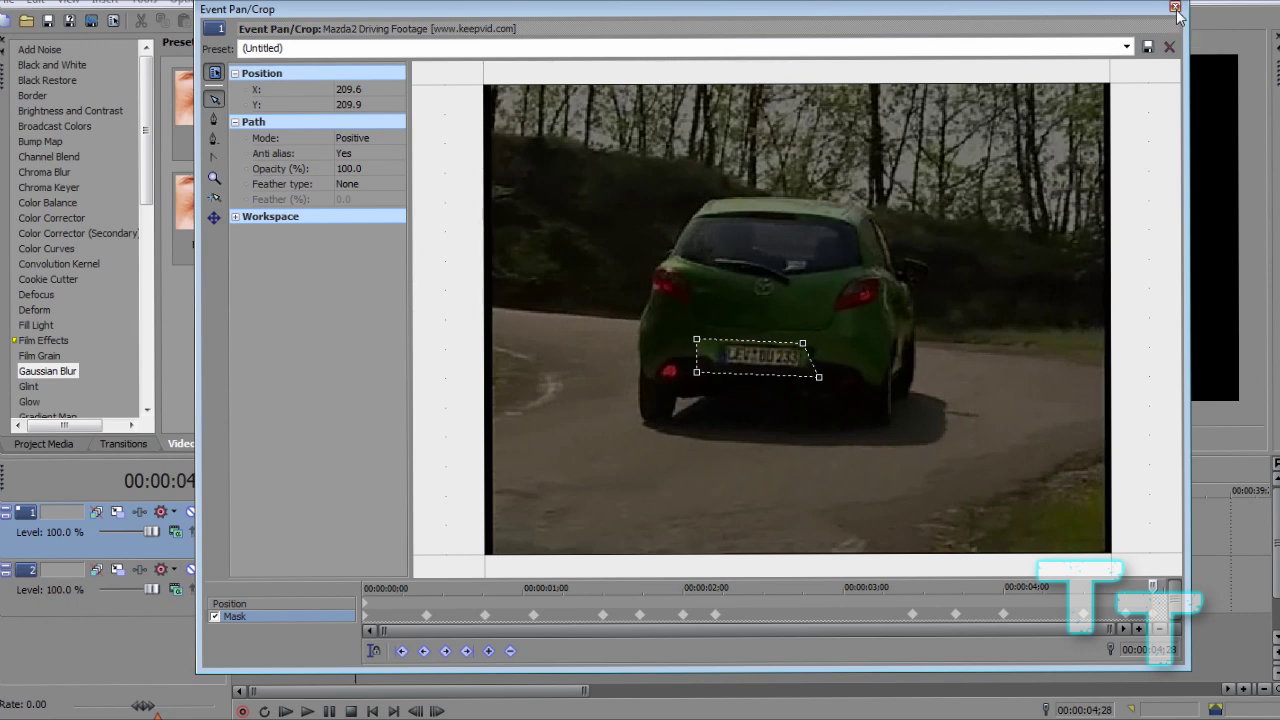
click(1175, 7)
click(319, 598)
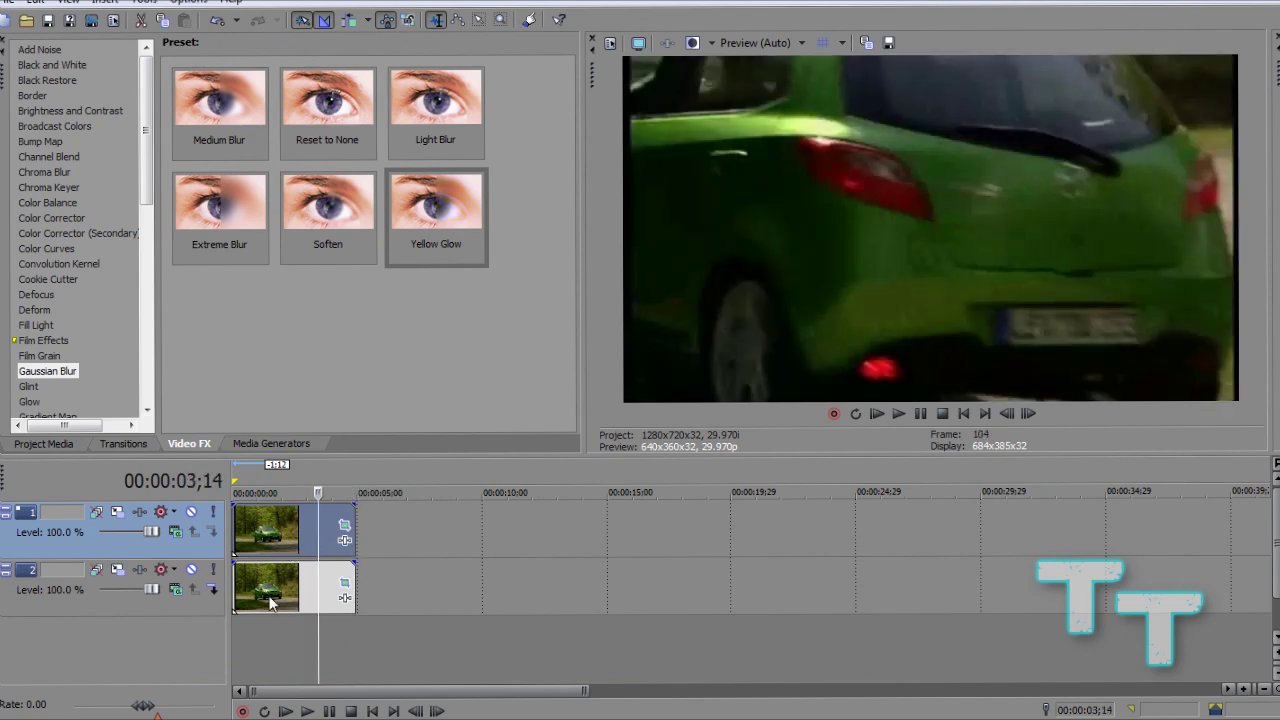
With the preview at 00:00:01;19, apply the Gaussian Blur effect's Extreme Blur preset to the masked clip on track 1.
click(285, 711)
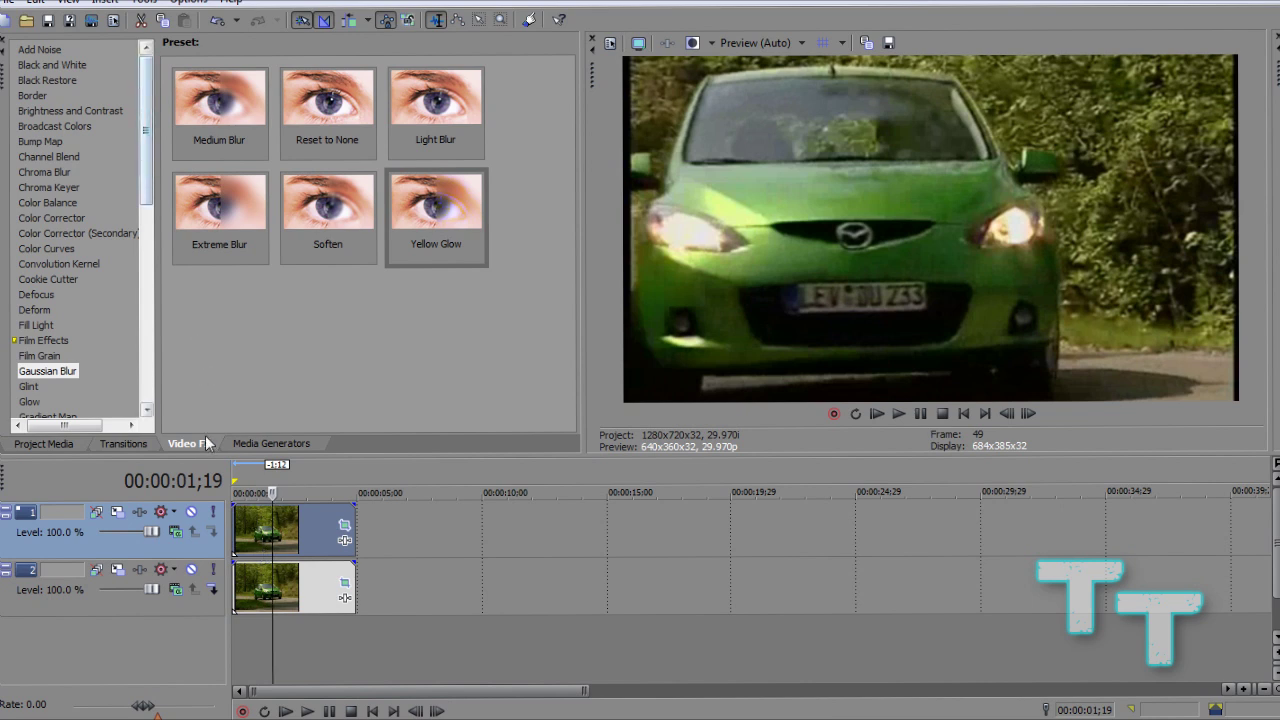
scroll(148, 209, down, 4)
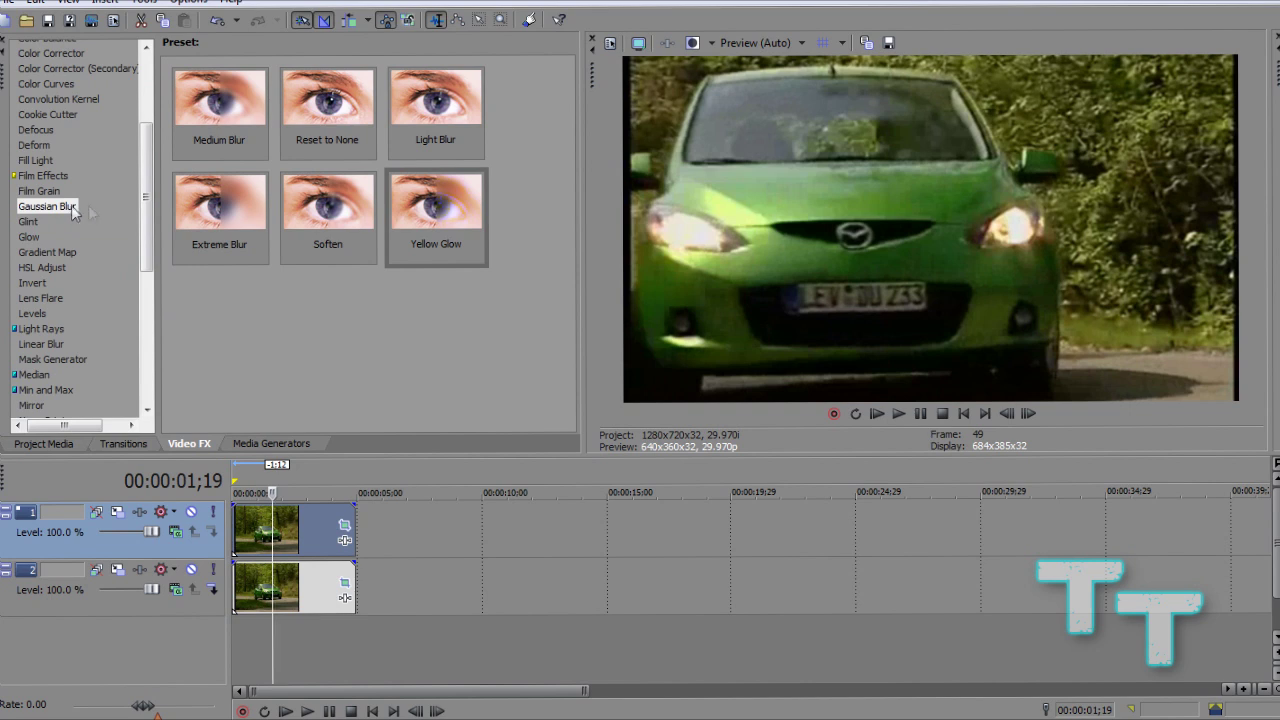
click(210, 210)
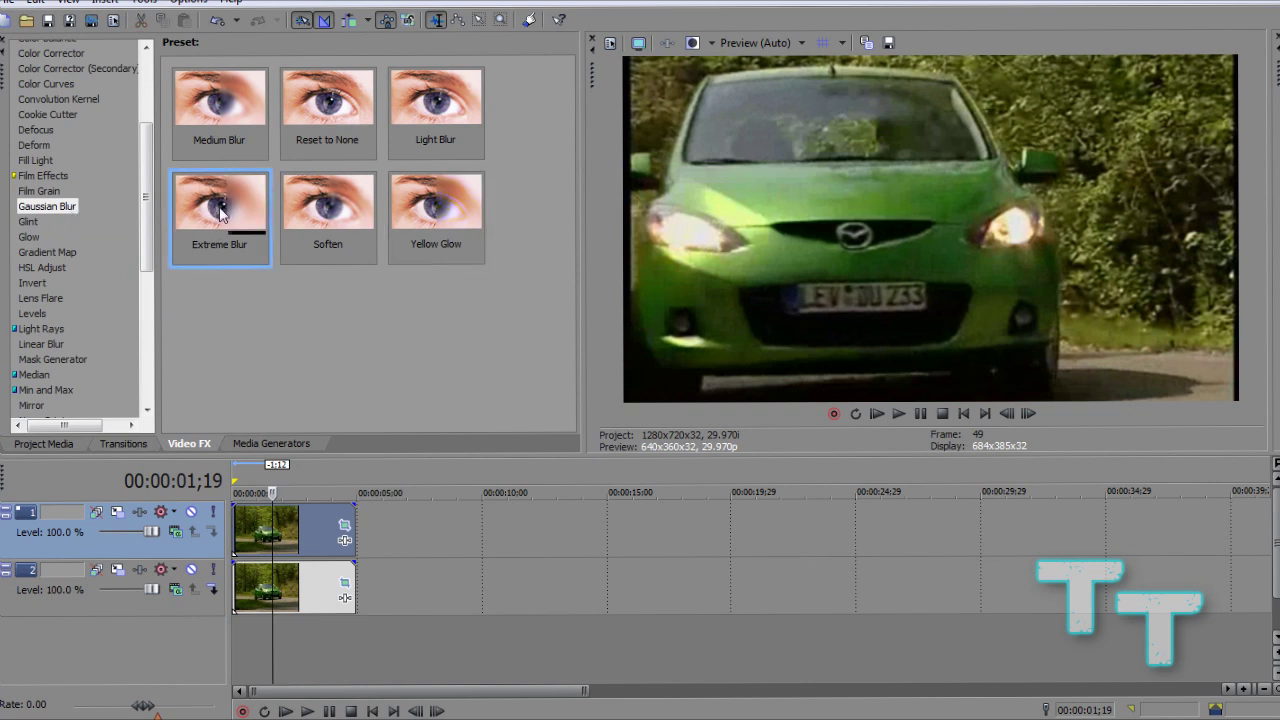
drag(301, 470, 305, 526)
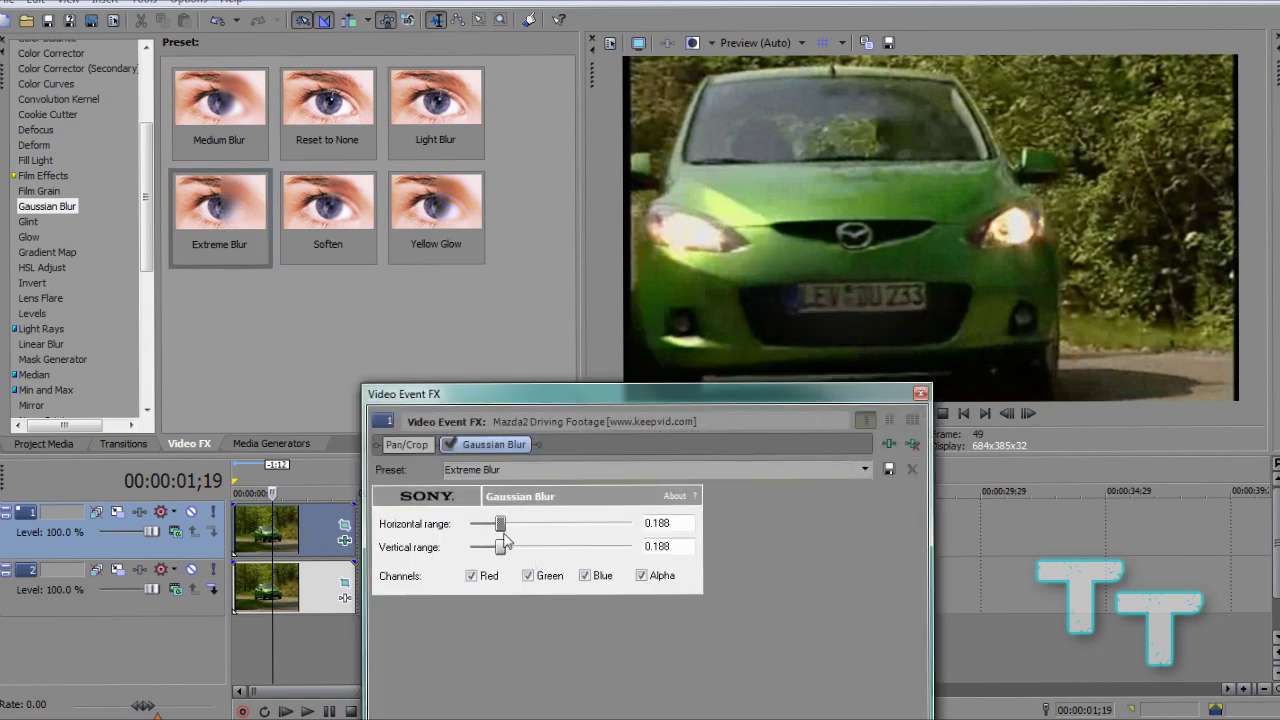
Set both the horizontal and vertical range of the Gaussian Blur to 0.033.
drag(502, 530, 486, 528)
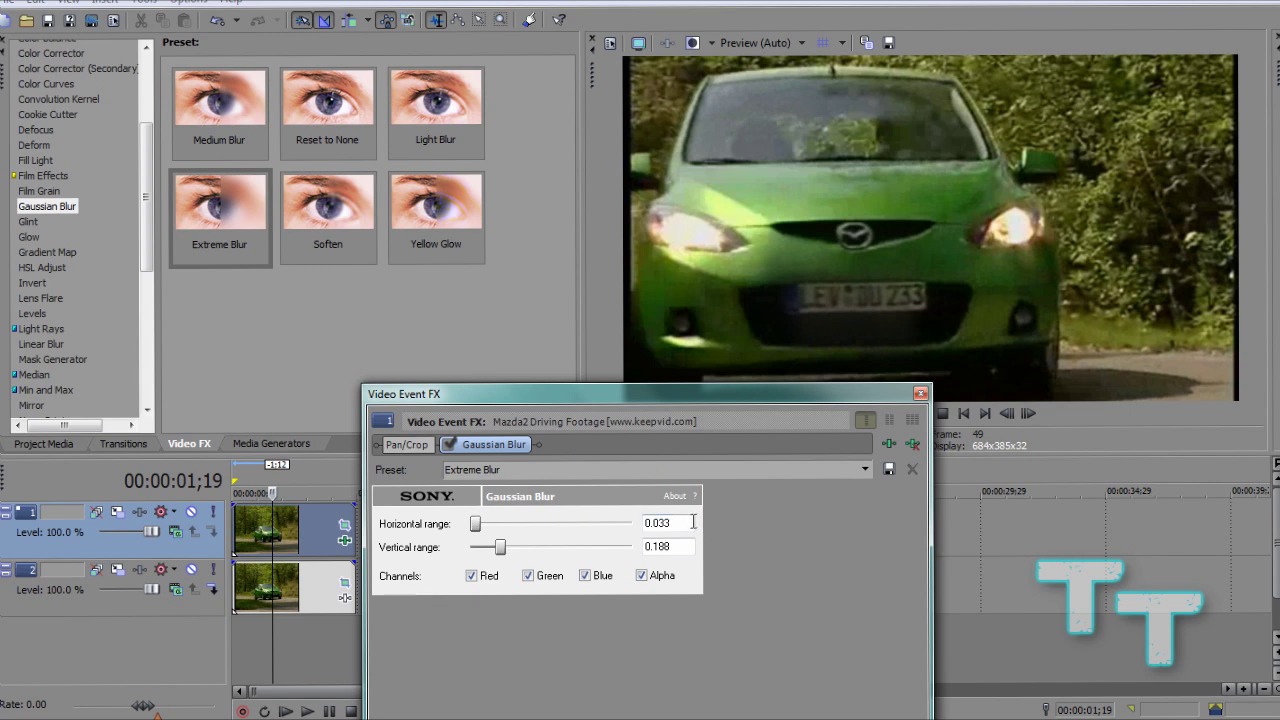
drag(685, 524, 620, 521)
key(ctrl+c)
double_click(676, 546)
key(ctrl+v)
click(677, 526)
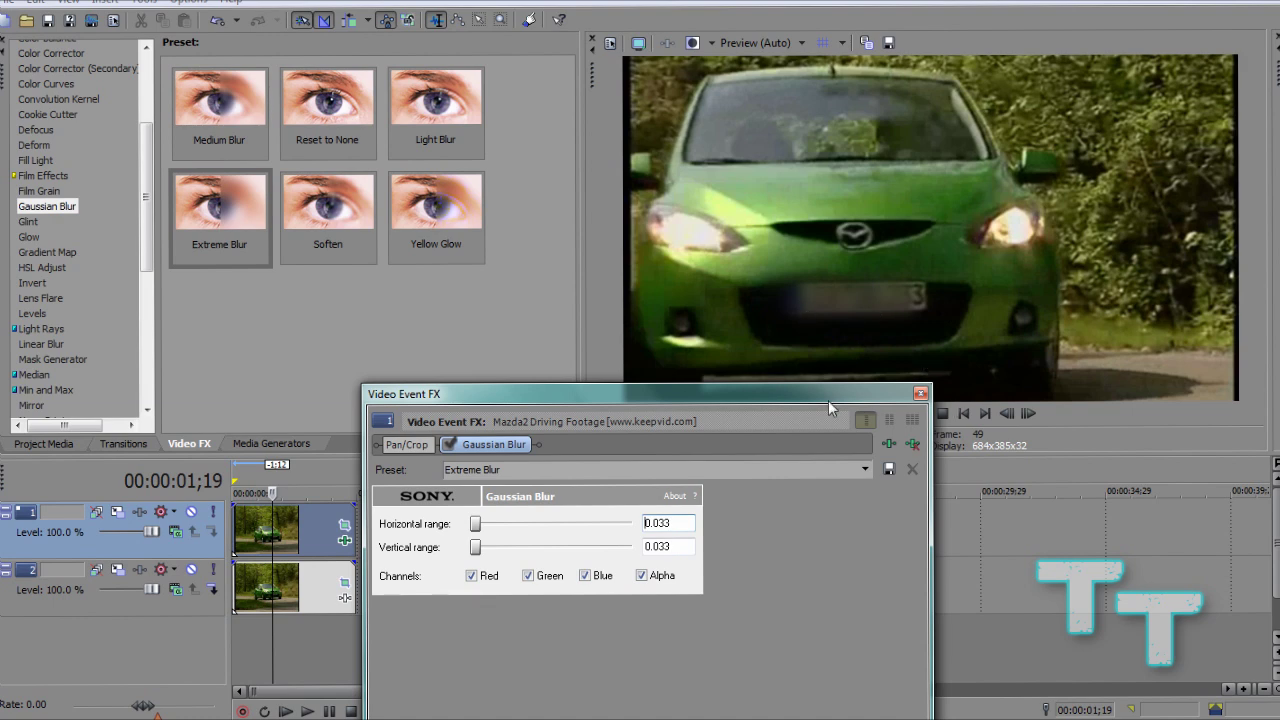
Set the Gaussian Blur's horizontal range to 0.072 and vertical range to 0.011, and close the Video Event FX window.
drag(838, 400, 923, 370)
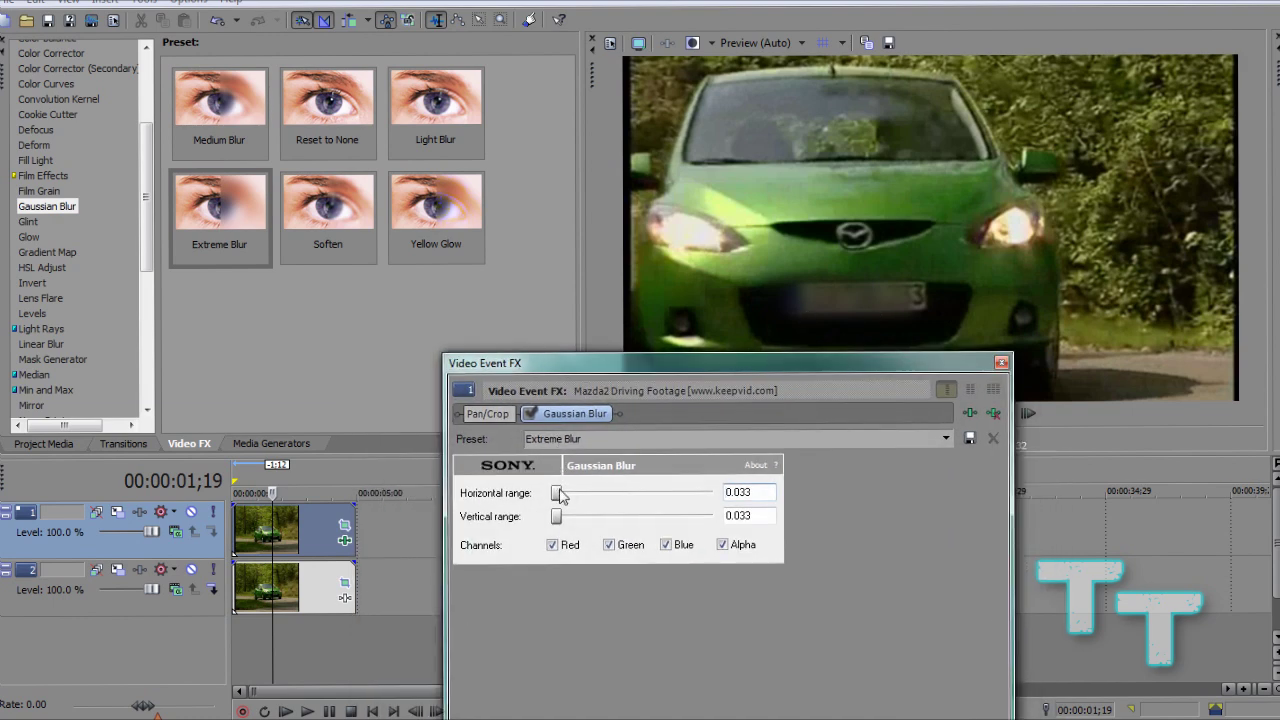
drag(561, 496, 556, 524)
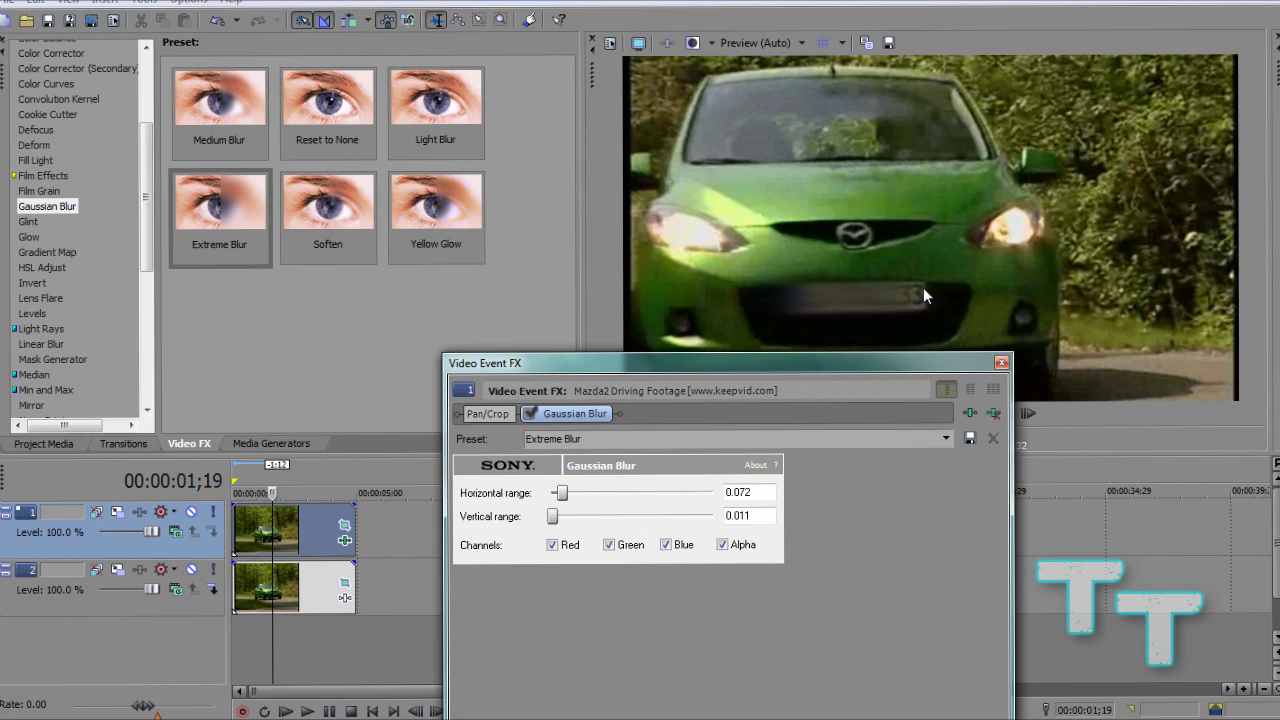
click(1001, 362)
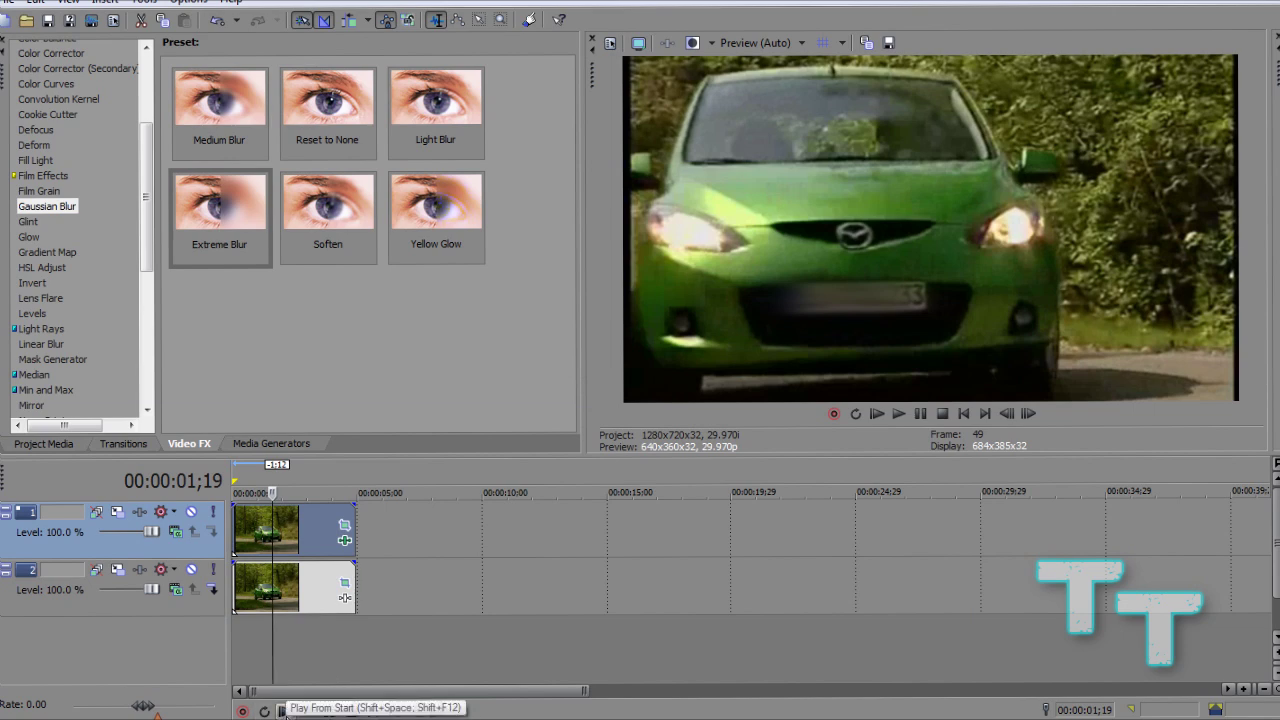
Play the clip from the start, pause it, and step through to 00:00:03;21 to check the blur on the rear plate.
click(285, 711)
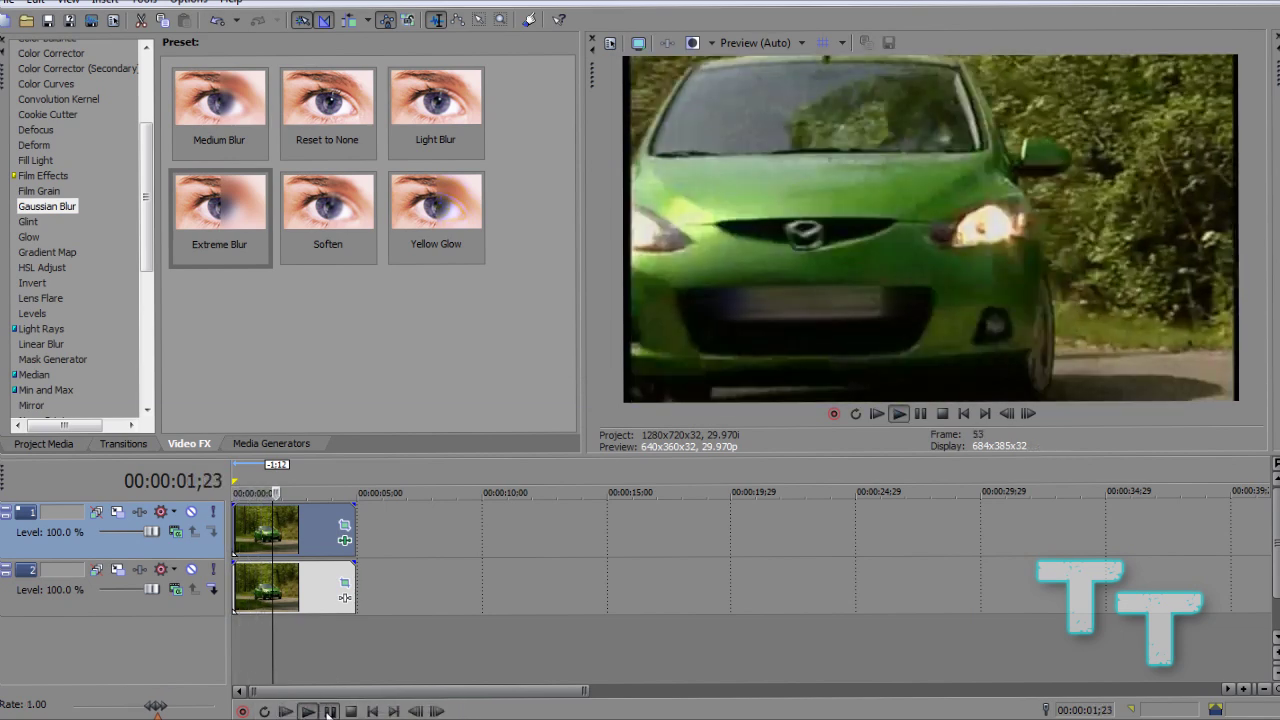
click(329, 711)
key(Right)
key(Right)
key(Right)
key(Right)
key(Right)
key(Right)
key(Right)
key(Right)
key(Right)
key(Right)
key(Right)
key(Right)
key(Right)
key(Right)
key(Right)
key(Right)
key(Right)
key(Right)
key(Right)
key(Right)
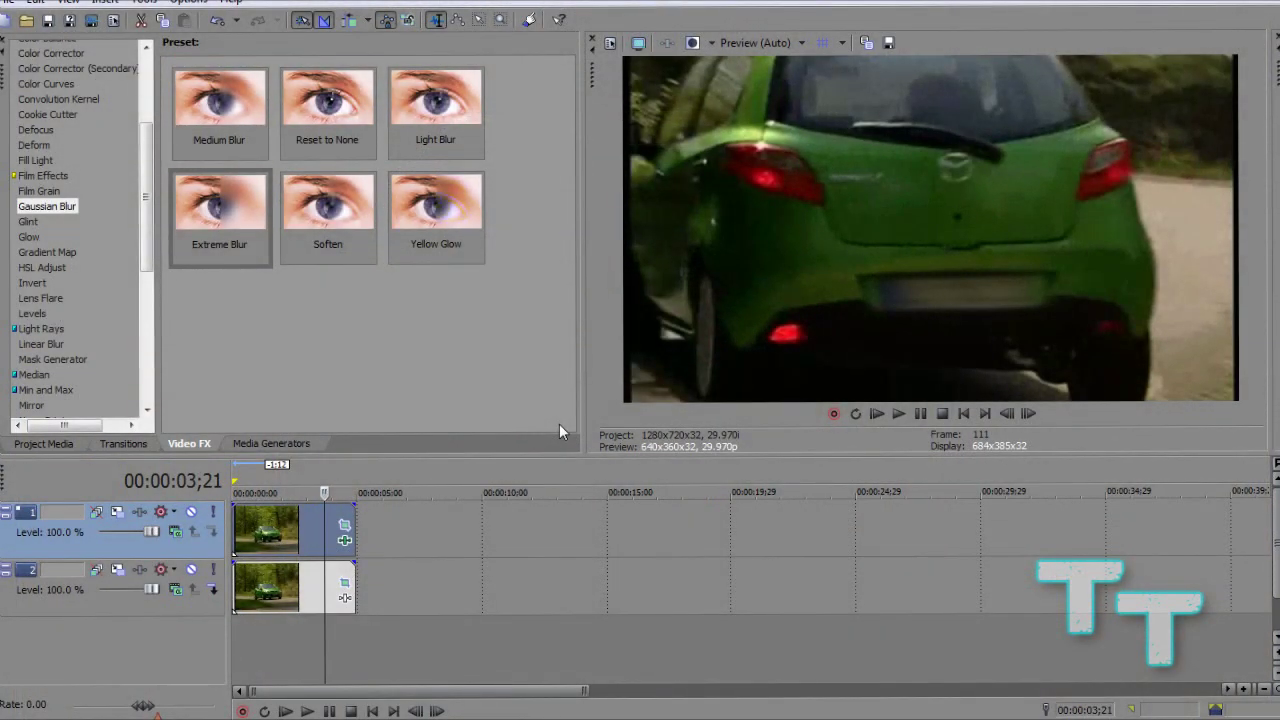
Mute and unmute track 1 to compare the plate with and without blur, and play the clip from the beginning.
click(192, 512)
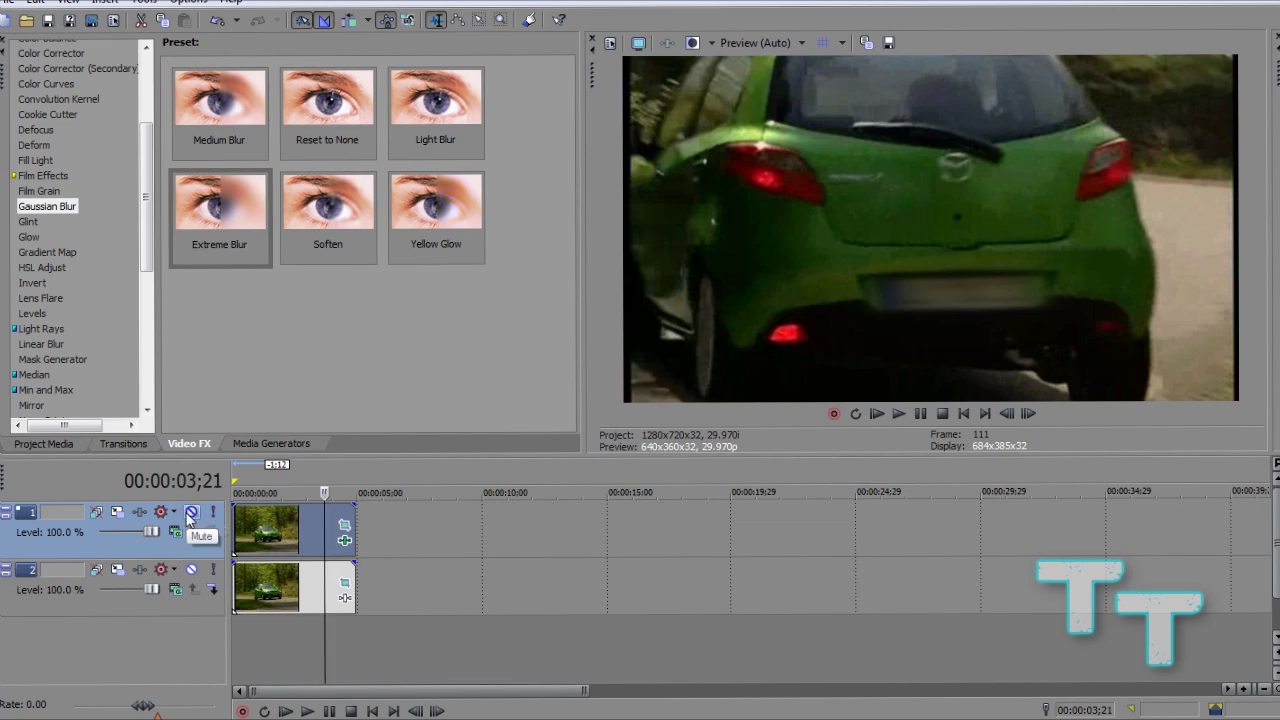
click(191, 512)
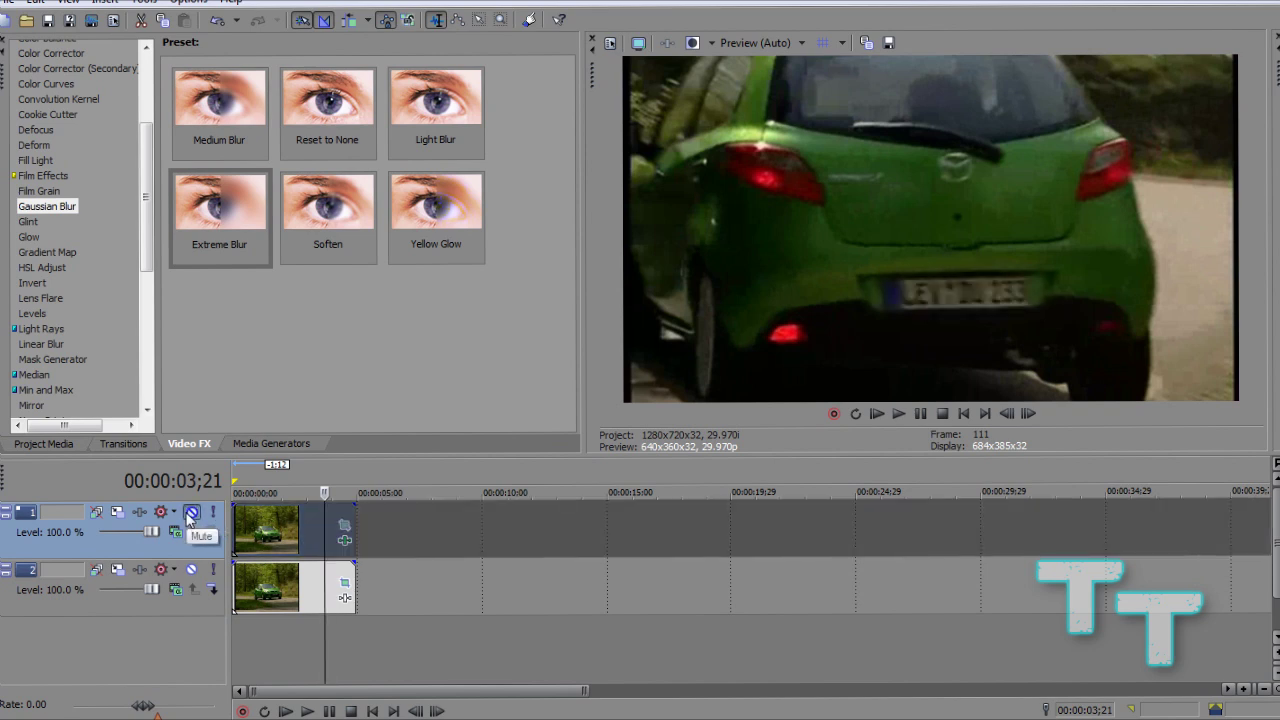
click(191, 512)
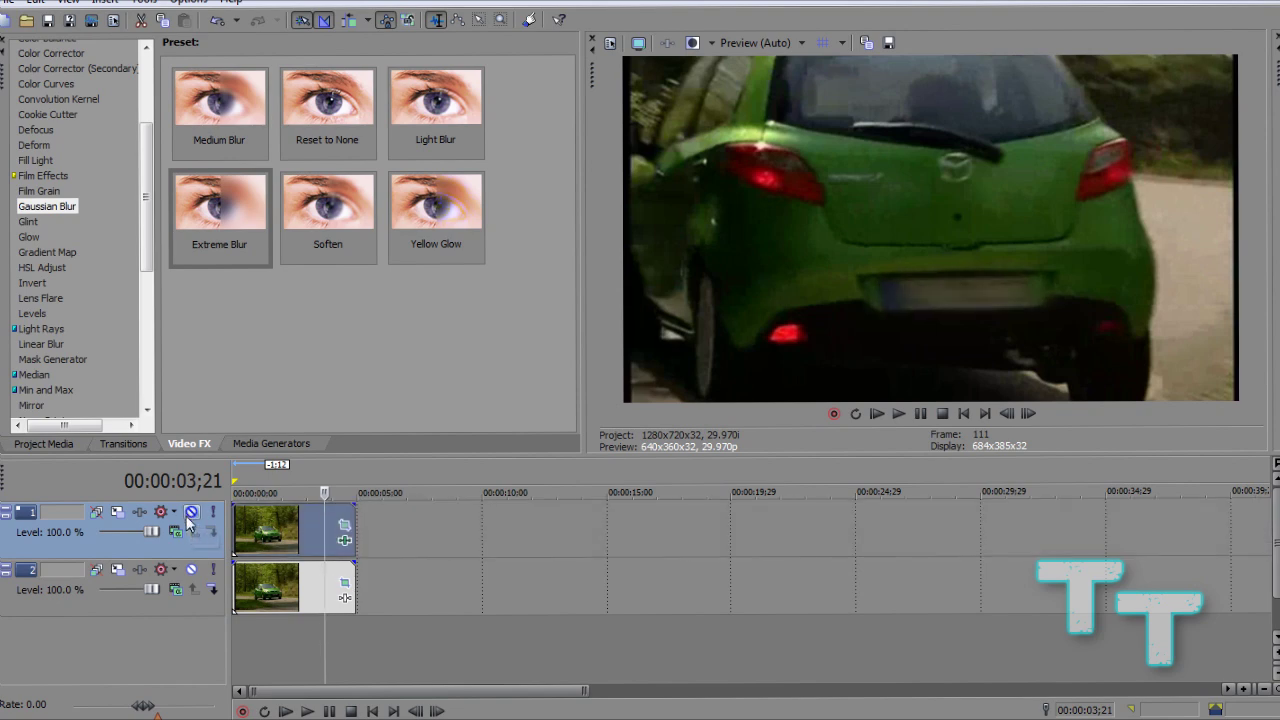
click(374, 710)
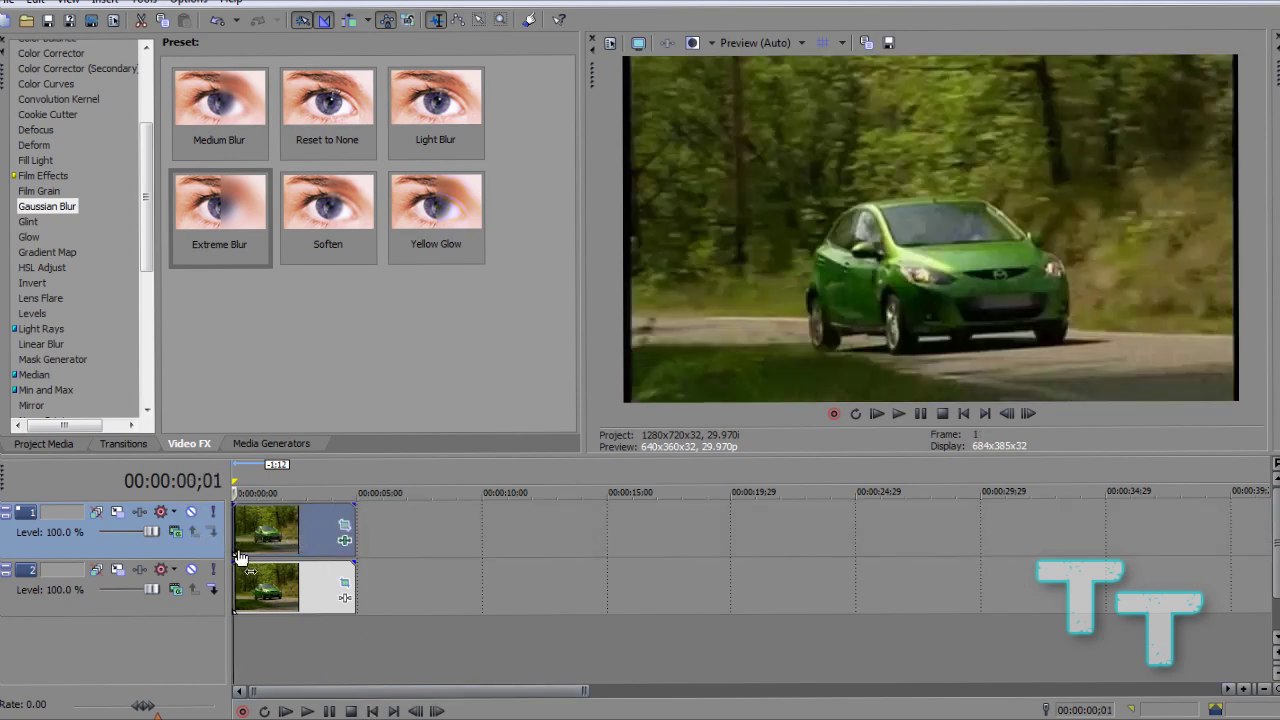
key(space)
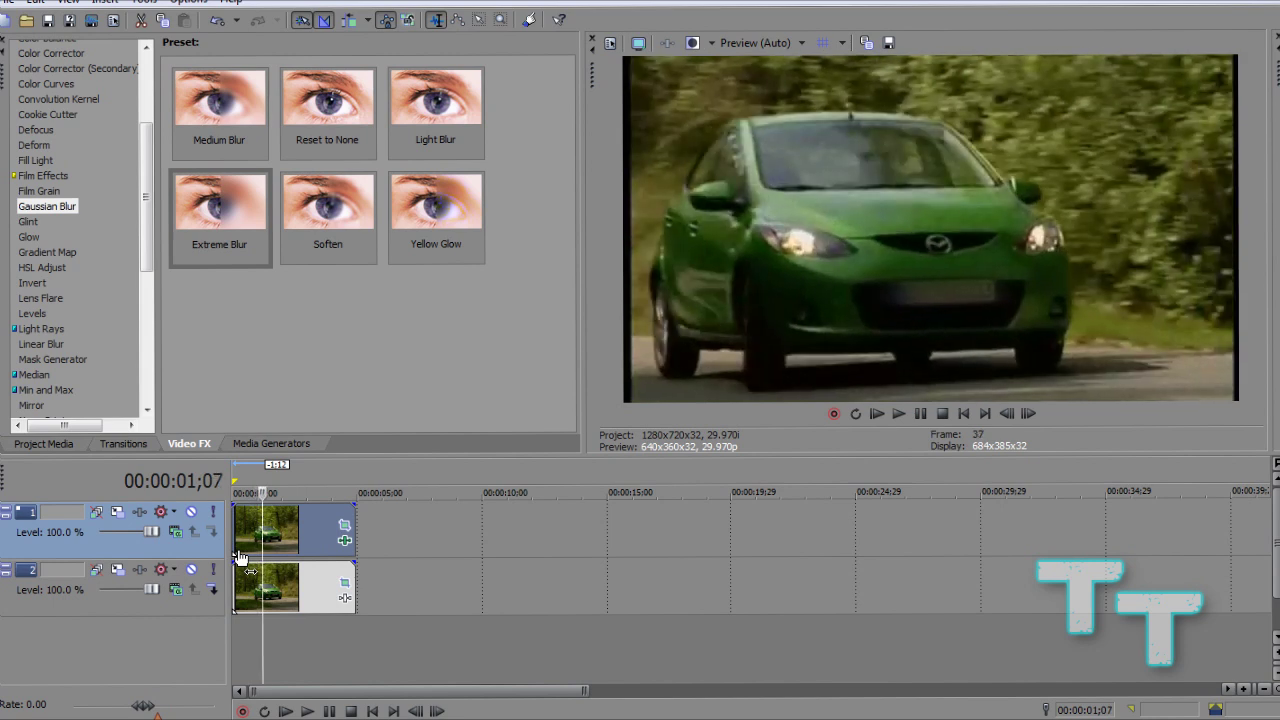